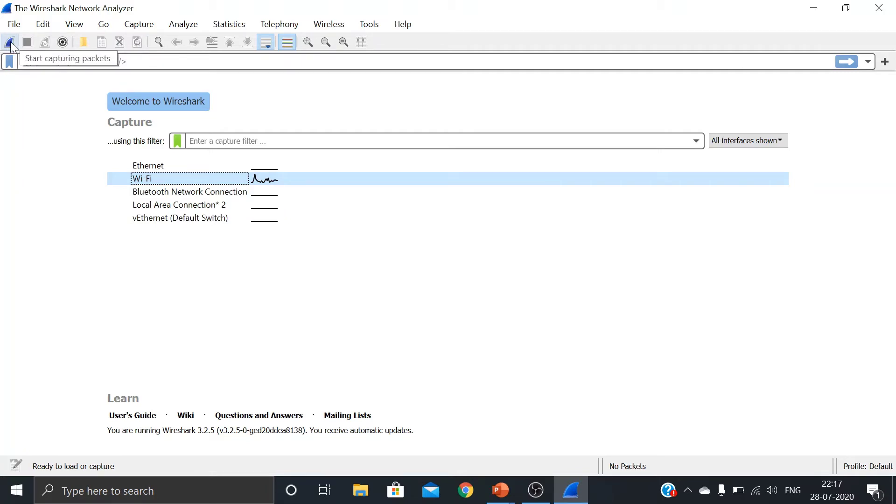
- Start capturing packets on the Wi-Fi interface and switch to Google Chrome
{"action": "left_click", "coordinate": [10, 45]}
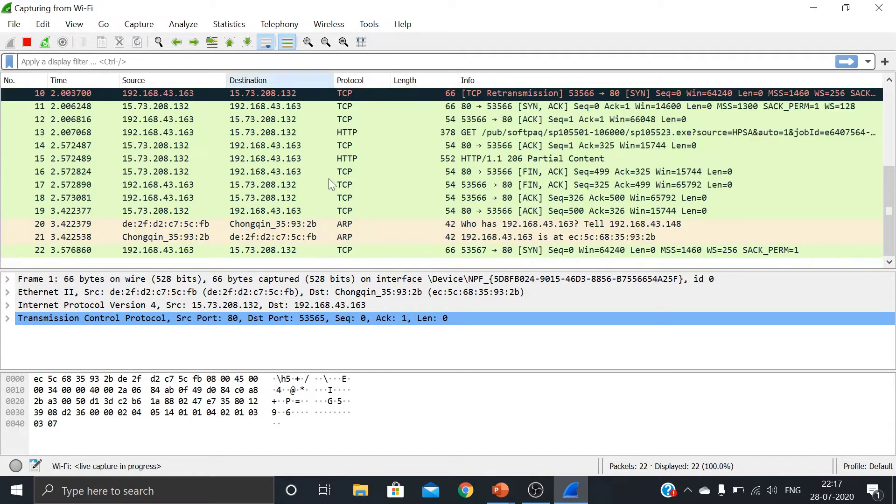
{"action": "left_click", "coordinate": [467, 497]}
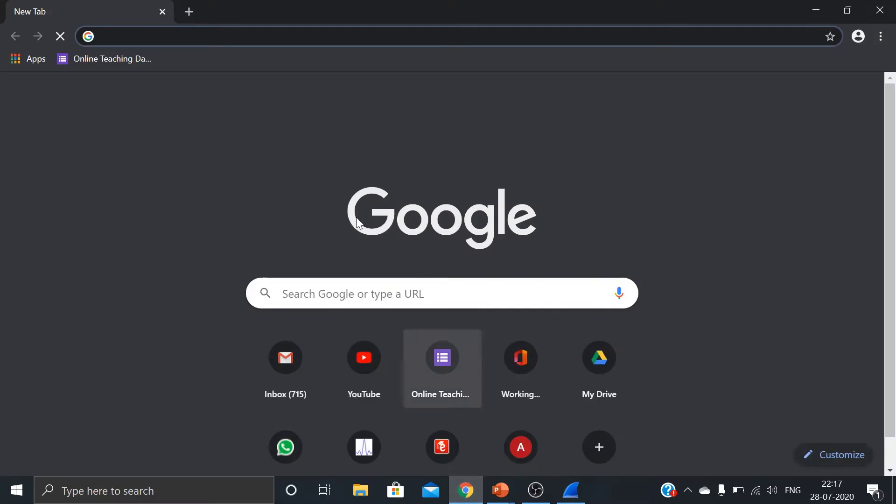
{"action": "type", "text": "www.youtube.com"}
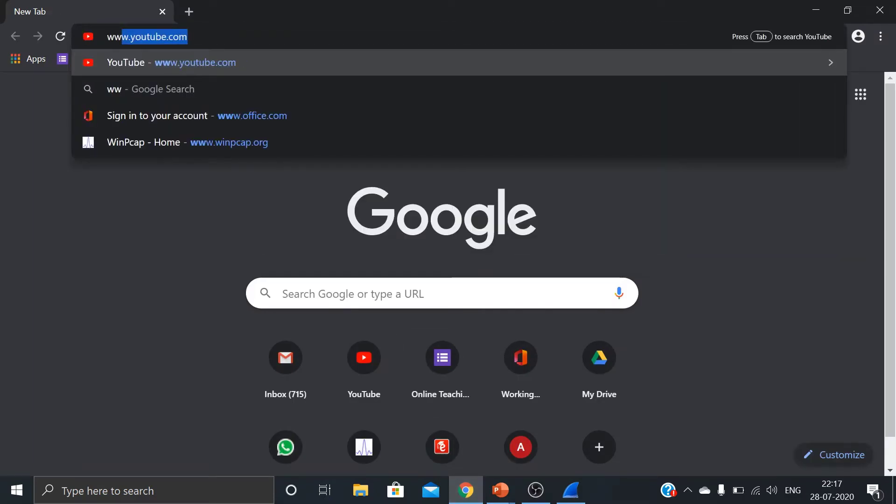
{"action": "key", "text": "Right"}
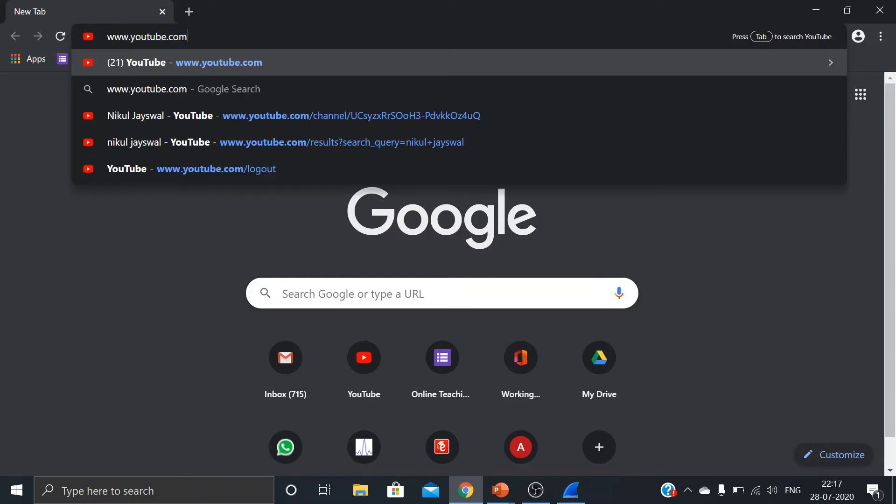
{"action": "key", "text": "BackSpace"}
{"action": "key", "text": "BackSpace"}
{"action": "key", "text": "BackSpace"}
{"action": "key", "text": "BackSpace"}
{"action": "key", "text": "BackSpace"}
{"action": "key", "text": "BackSpace"}
{"action": "key", "text": "BackSpace"}
{"action": "key", "text": "BackSpace"}
{"action": "key", "text": "BackSpace"}
{"action": "key", "text": "BackSpace"}
{"action": "key", "text": "BackSpace"}
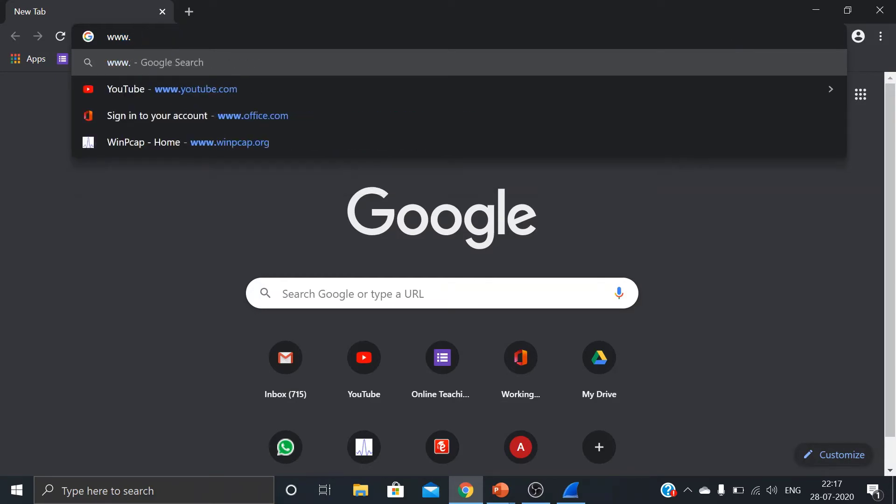
{"action": "type", "text": "google"}
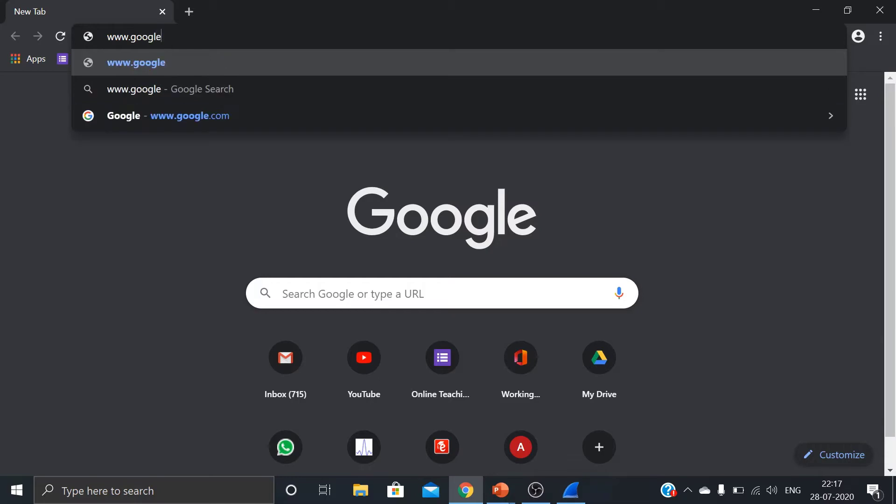
{"action": "type", "text": ".com"}
{"action": "key", "text": "Return"}
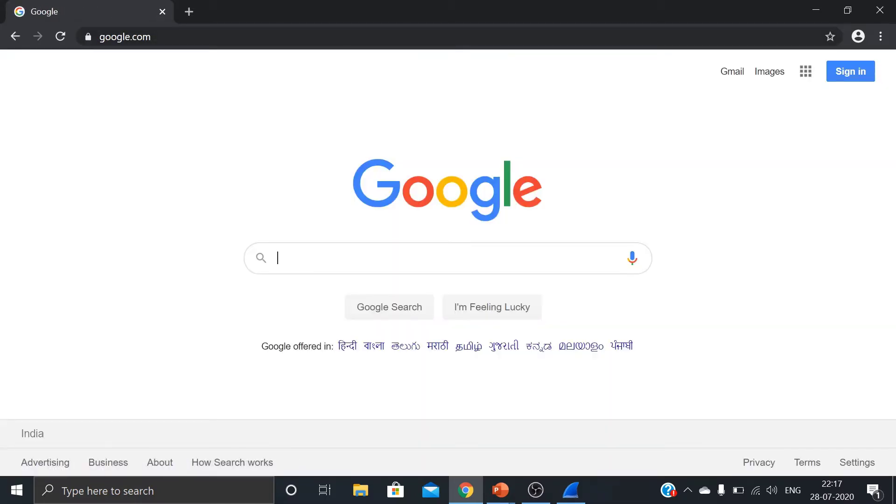
- Search the web for "facebook" and open the Facebook account sign-up result
{"action": "left_click", "coordinate": [196, 38]}
{"action": "type", "text": "fac"}
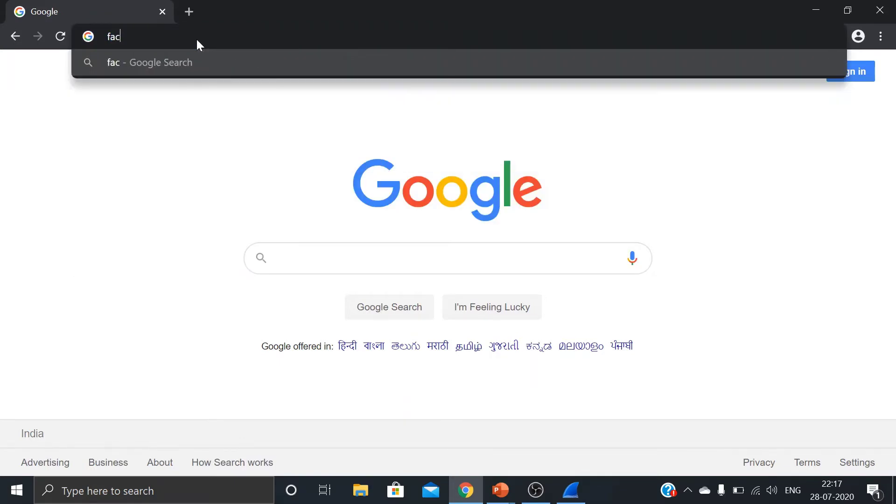
{"action": "type", "text": "ebook"}
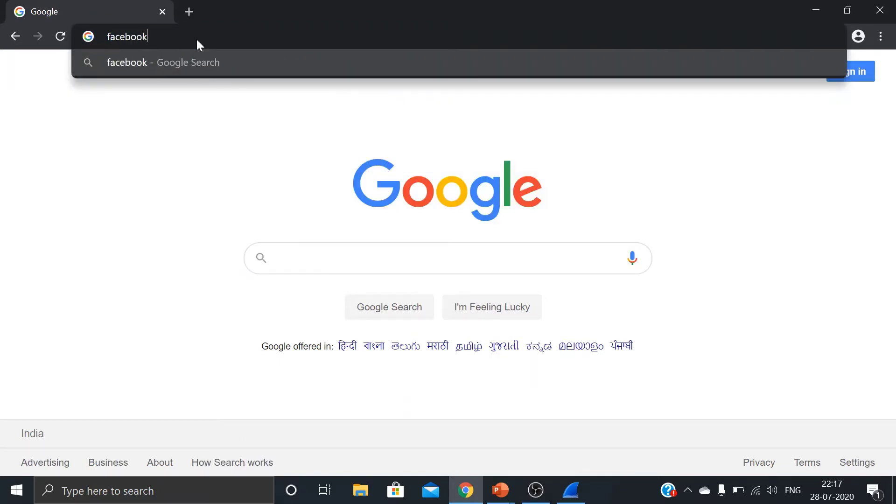
{"action": "key", "text": "Return"}
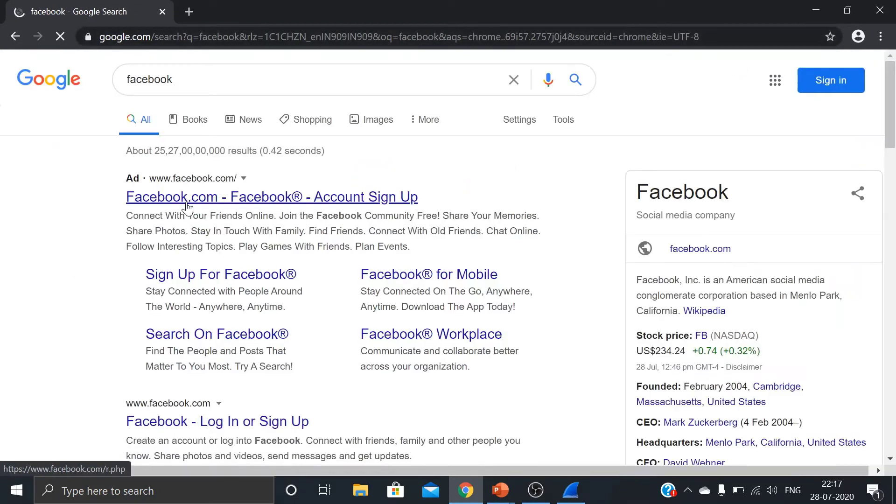
{"action": "left_click", "coordinate": [187, 203]}
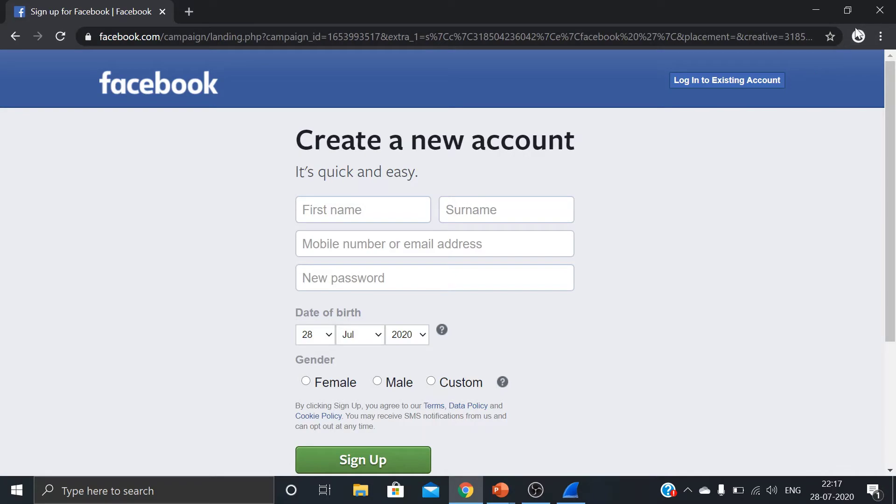
- Close the browser and stop the running Wi-Fi packet capture in Wireshark
{"action": "left_click", "coordinate": [868, 16]}
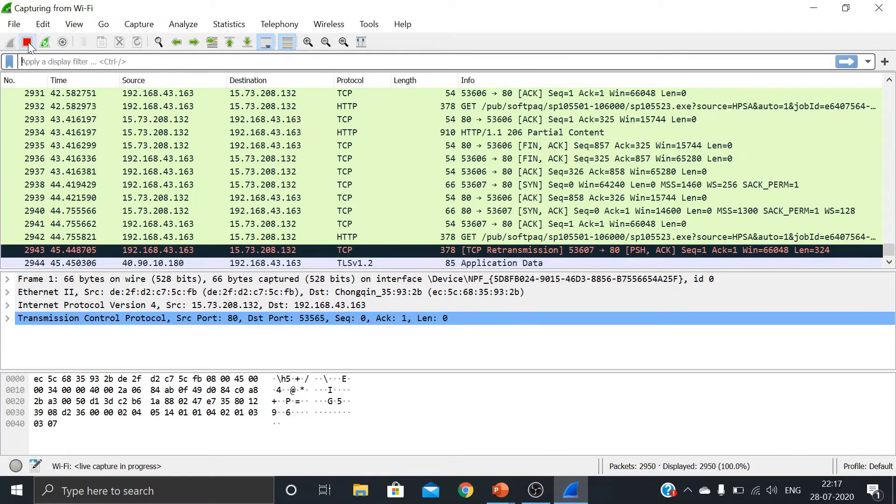
{"action": "left_click", "coordinate": [27, 42]}
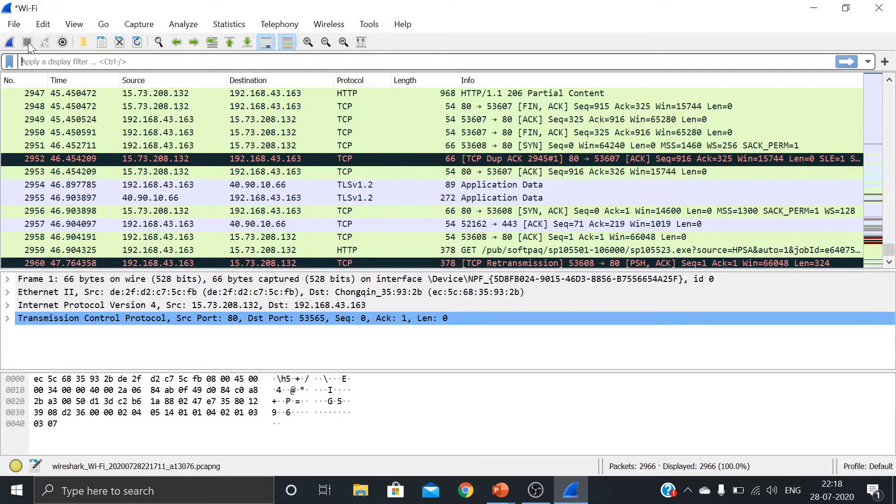
- Save the captured packets as "capture" in the Packets folder on the Desktop, and close Wireshark
{"action": "left_click", "coordinate": [13, 26]}
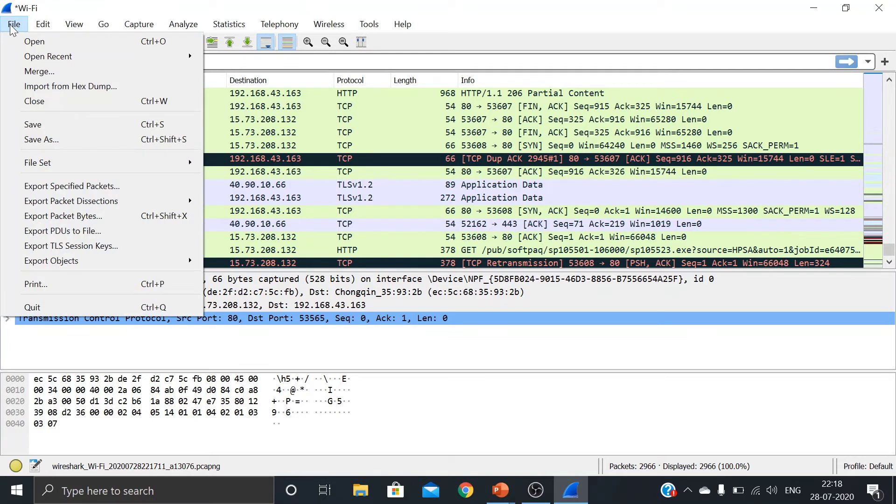
{"action": "left_click", "coordinate": [45, 139]}
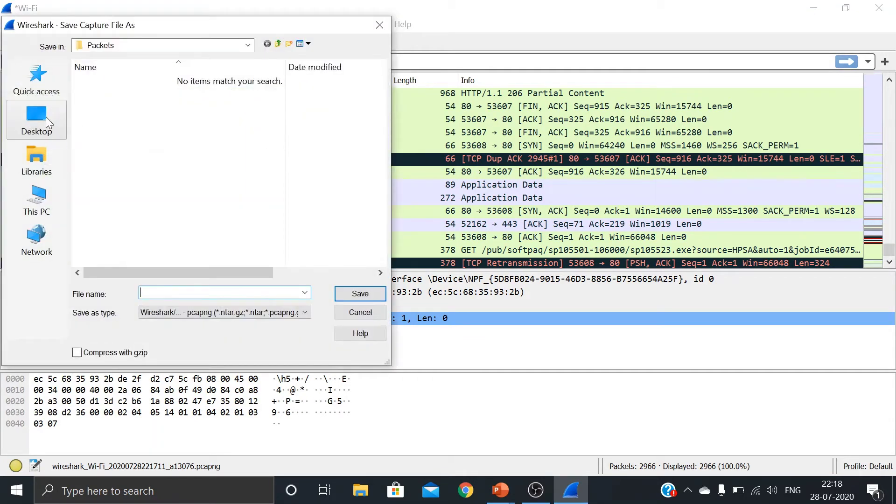
{"action": "left_click", "coordinate": [46, 117]}
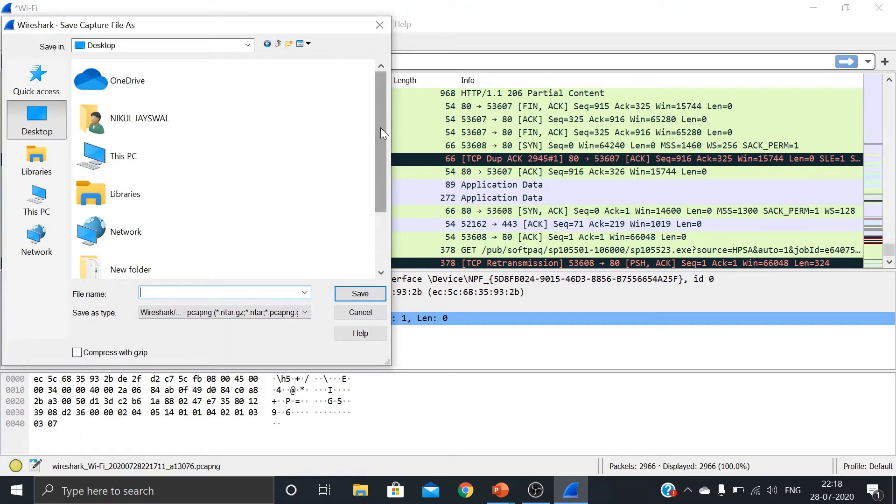
{"action": "left_click_drag", "start_coordinate": [381, 129], "coordinate": [378, 197]}
{"action": "double_click", "coordinate": [131, 217]}
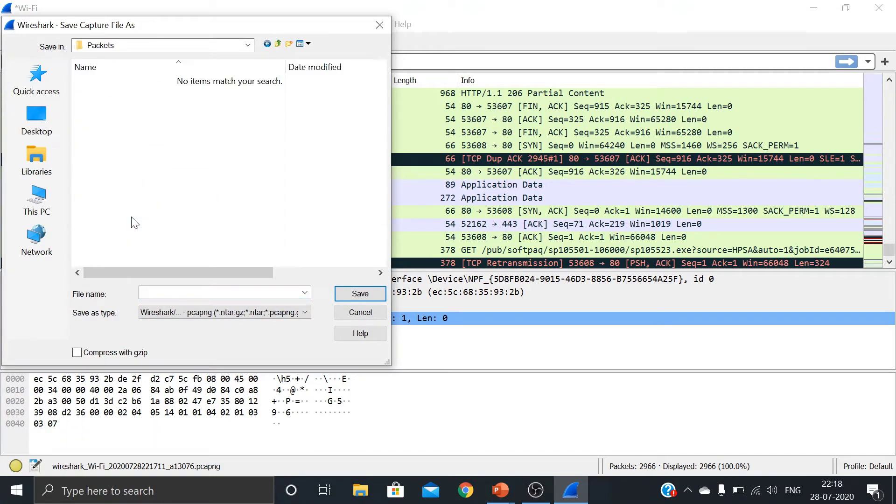
{"action": "type", "text": "ca"}
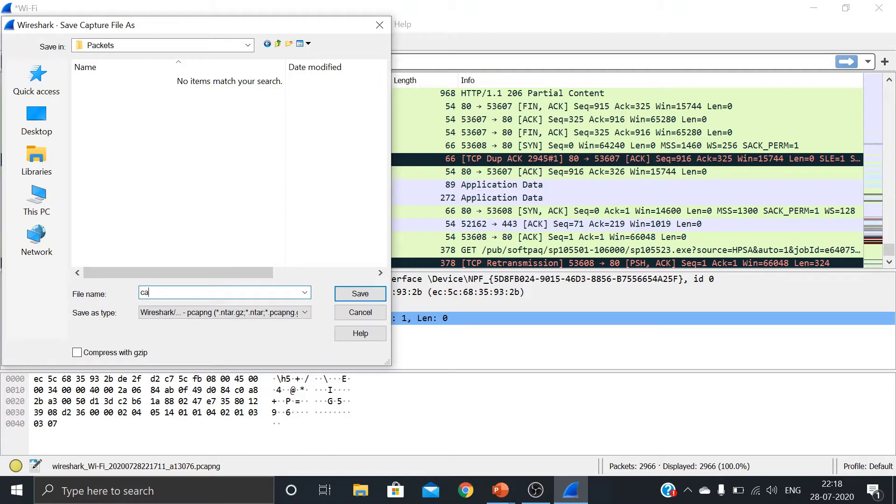
{"action": "type", "text": "pture"}
{"action": "left_click", "coordinate": [373, 295]}
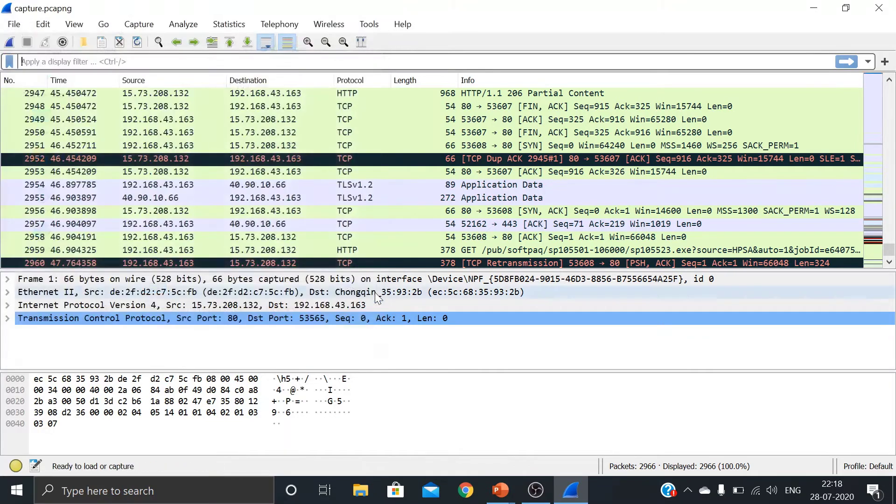
{"action": "left_click", "coordinate": [873, 10]}
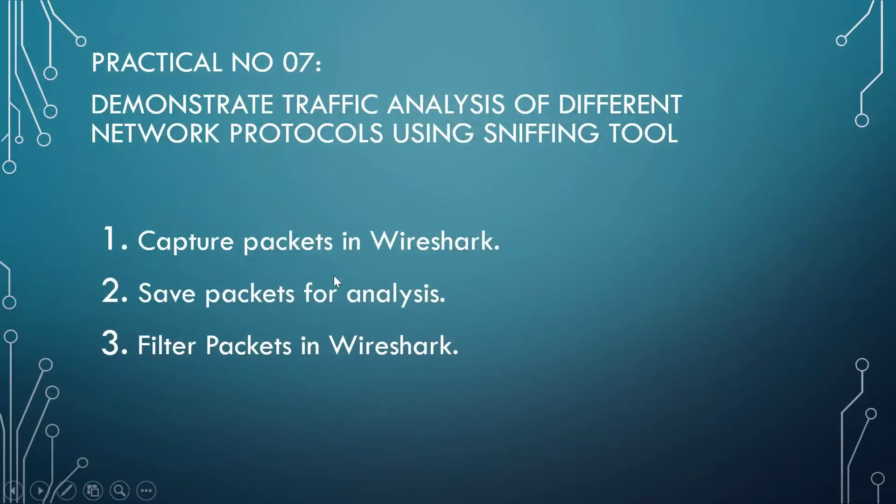
- Browse in File Explorer to the Packets folder on the Desktop and open capture.pcapng
{"action": "key", "text": "super"}
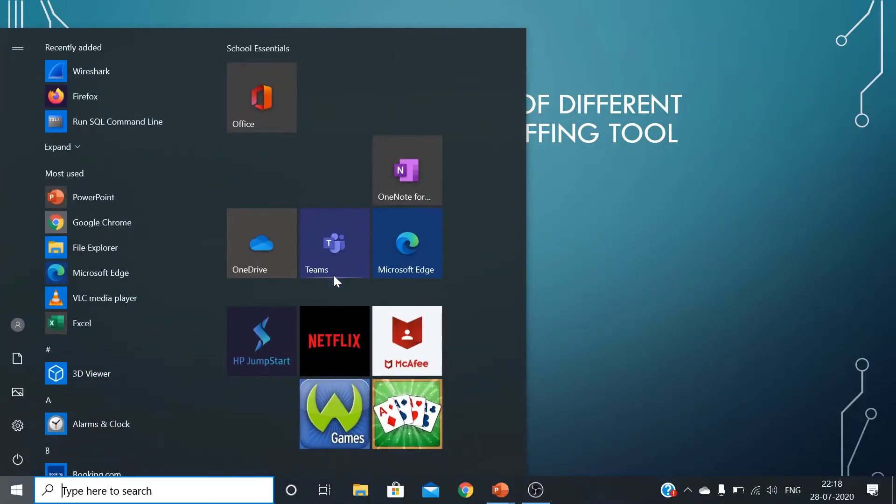
{"action": "type", "text": "this"}
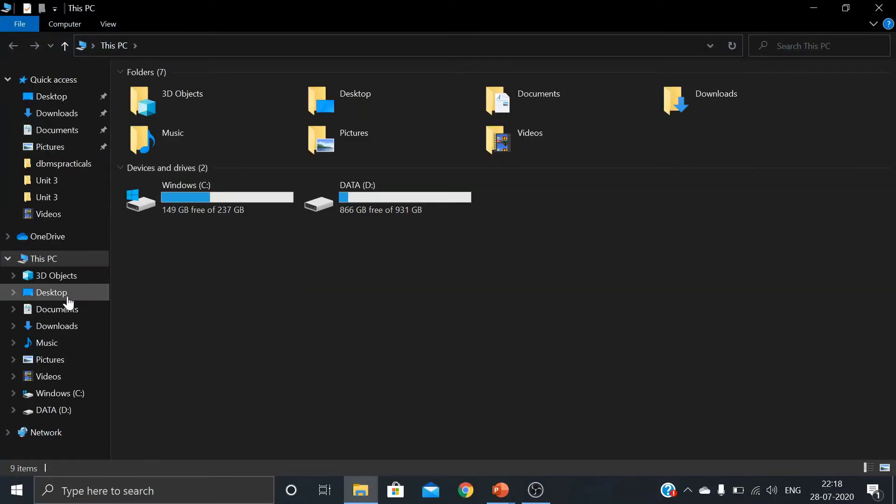
{"action": "left_click", "coordinate": [45, 102]}
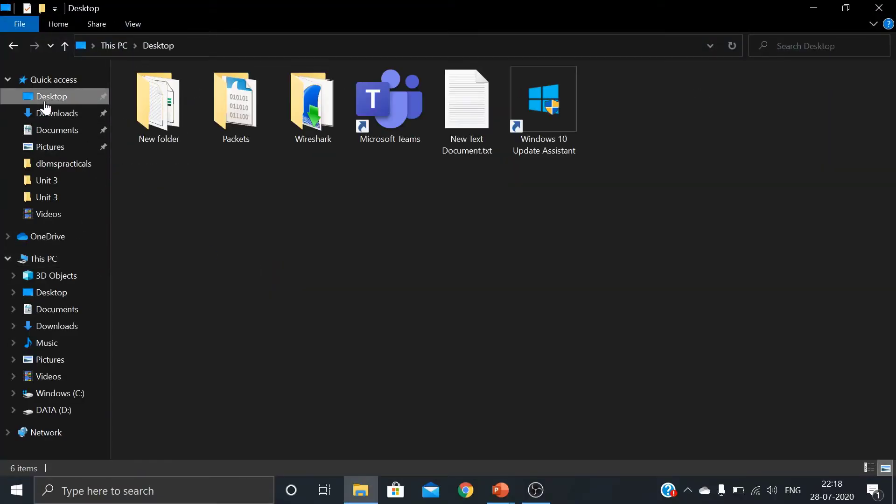
{"action": "left_click", "coordinate": [259, 130]}
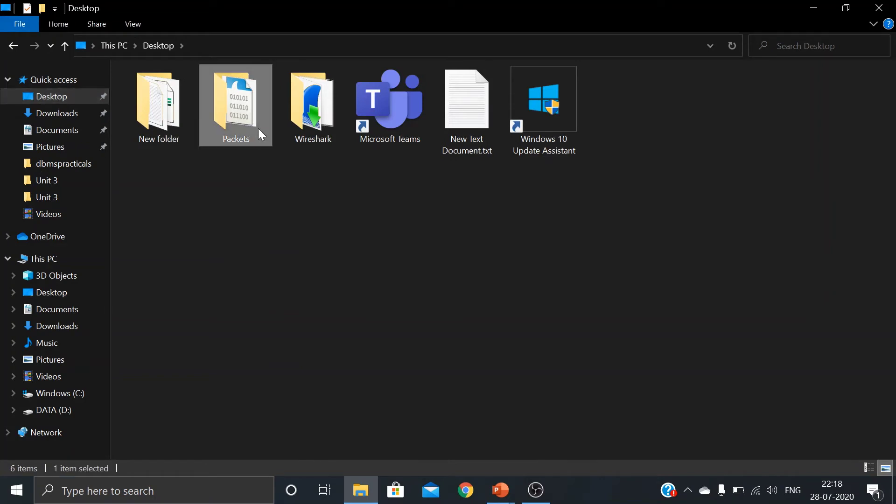
{"action": "double_click", "coordinate": [259, 130]}
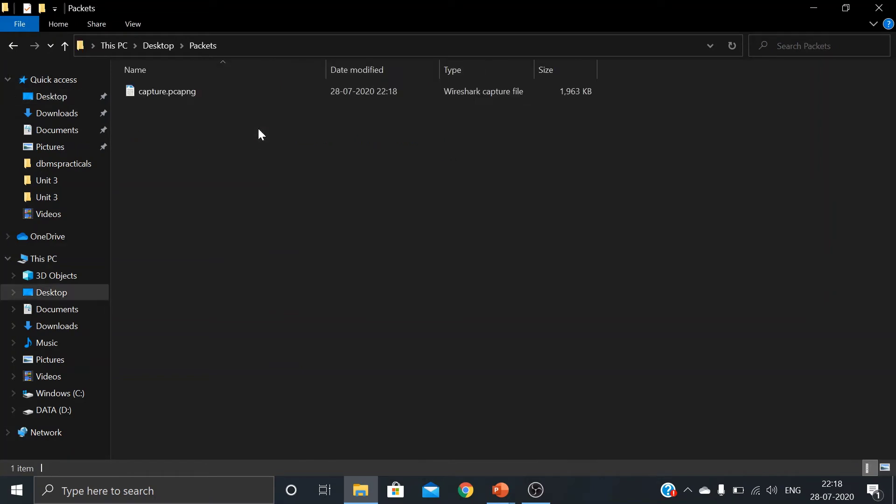
{"action": "left_click", "coordinate": [183, 93]}
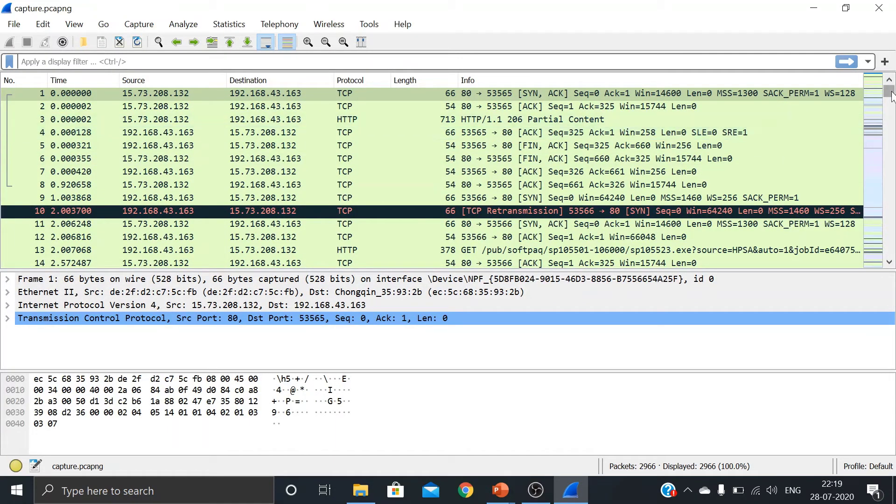
- Examine the packet list through to the last packet, select that packet, and return to the start of the list
{"action": "left_click_drag", "start_coordinate": [893, 98], "coordinate": [889, 233]}
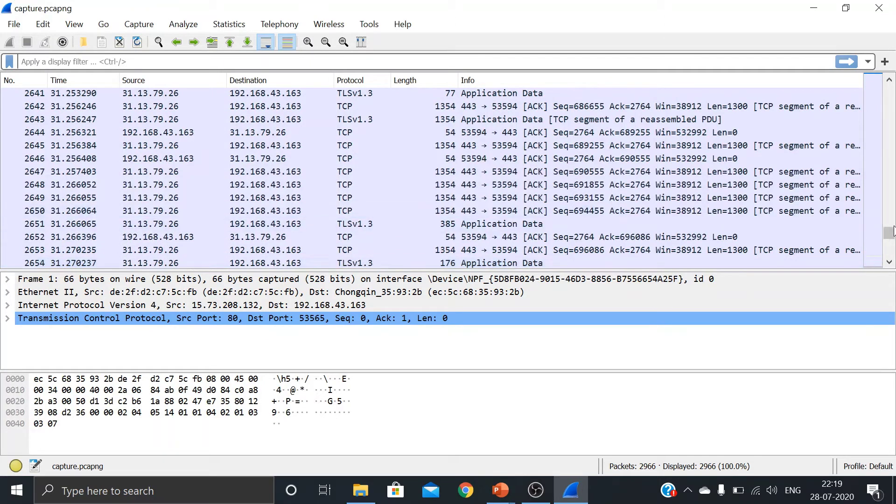
{"action": "left_click_drag", "start_coordinate": [889, 234], "coordinate": [889, 254]}
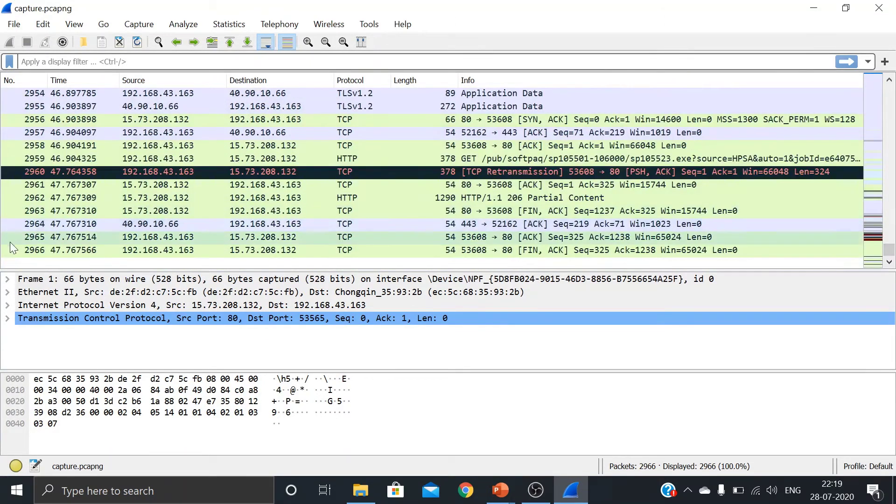
{"action": "left_click", "coordinate": [46, 252]}
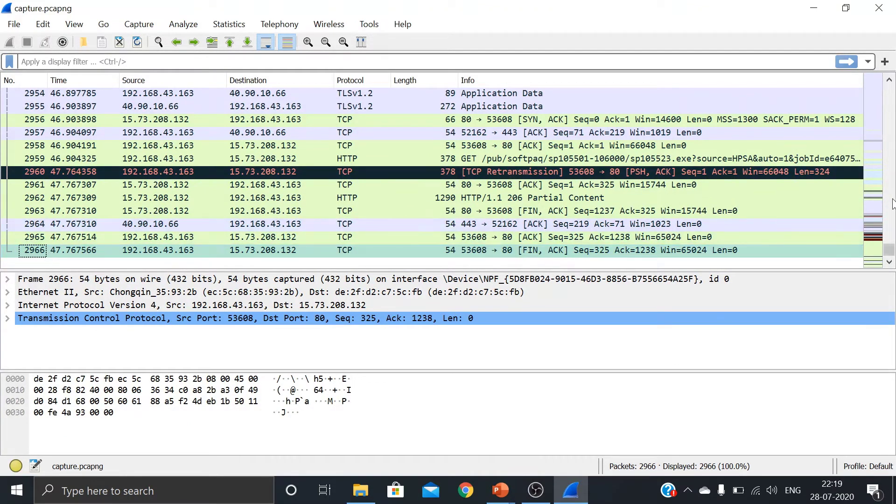
{"action": "left_click_drag", "start_coordinate": [889, 250], "coordinate": [889, 89]}
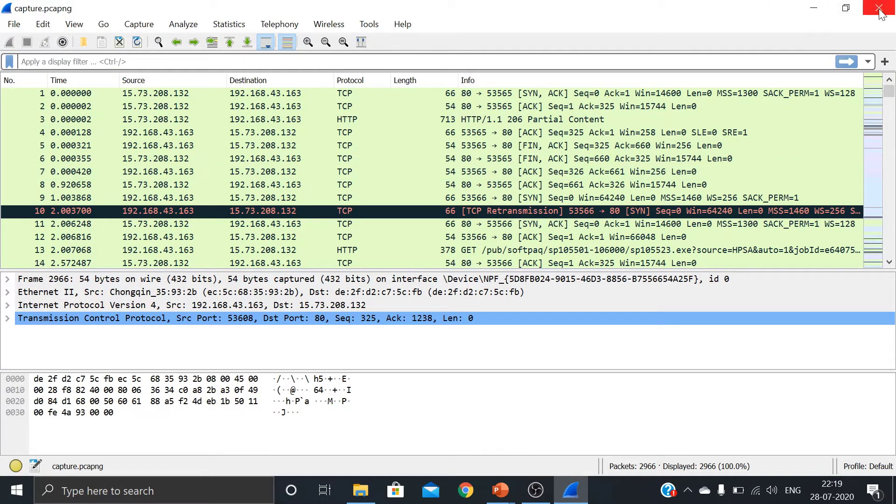
- Switch to the PowerPoint slide show, advance to the "Filter by IP address" point, and return to Wireshark
{"action": "left_click", "coordinate": [500, 490]}
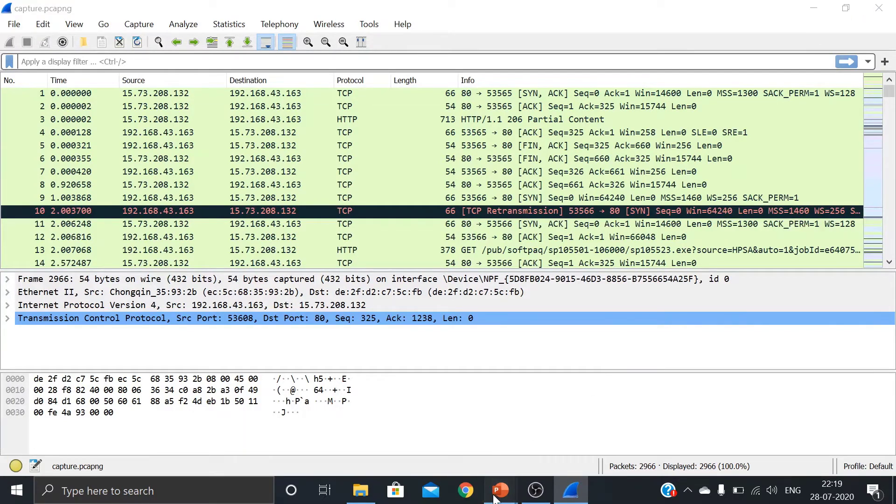
{"action": "left_click", "coordinate": [573, 417]}
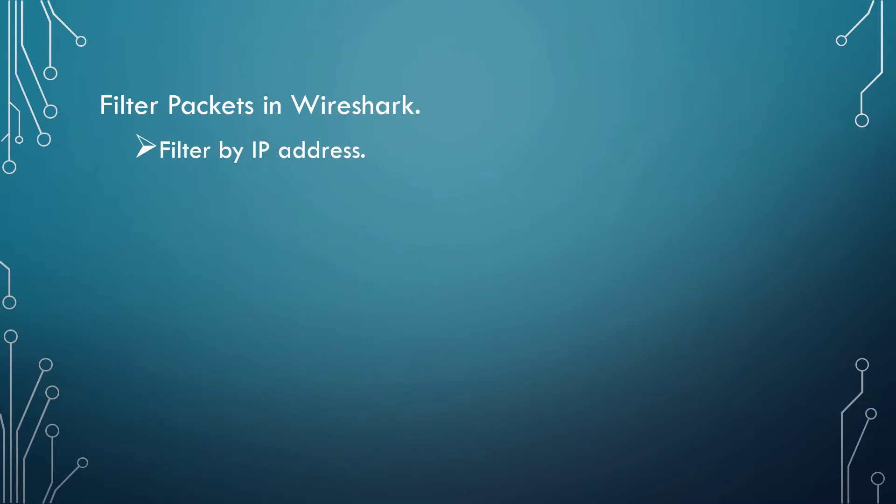
{"action": "key", "text": "alt+Tab"}
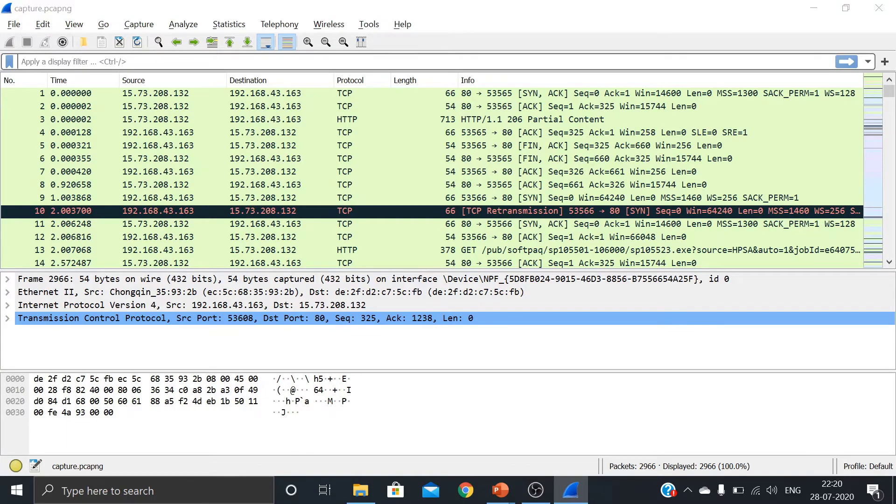
{"action": "key", "text": "alt+Tab"}
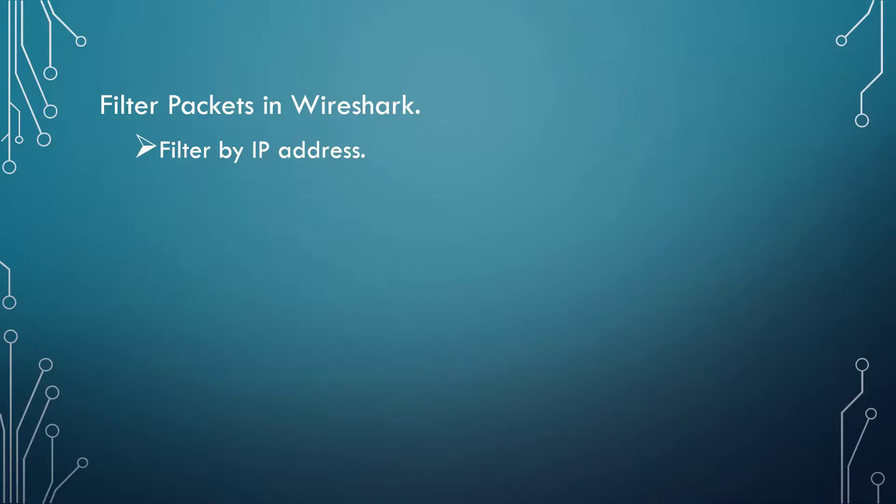
{"action": "key", "text": "alt+Tab"}
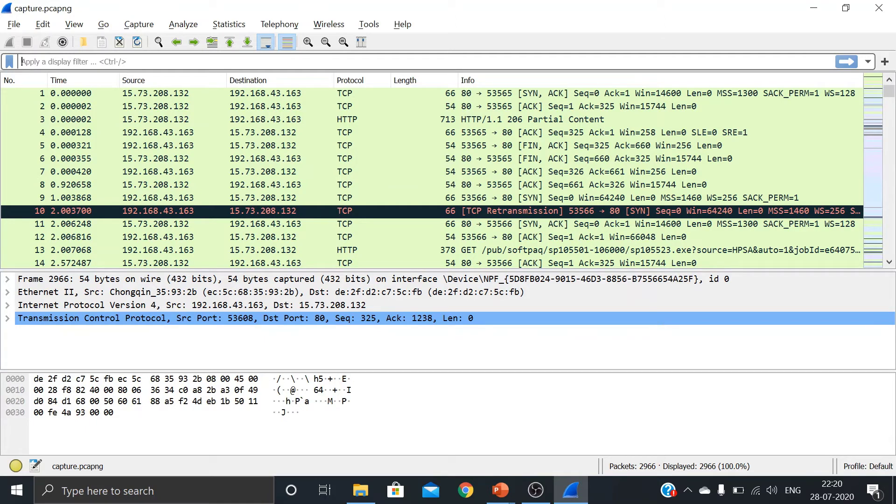
- Apply the display filter ip.addr==192.168.43.163 to the packet list
{"action": "left_click", "coordinate": [113, 63]}
{"action": "type", "text": "ip"}
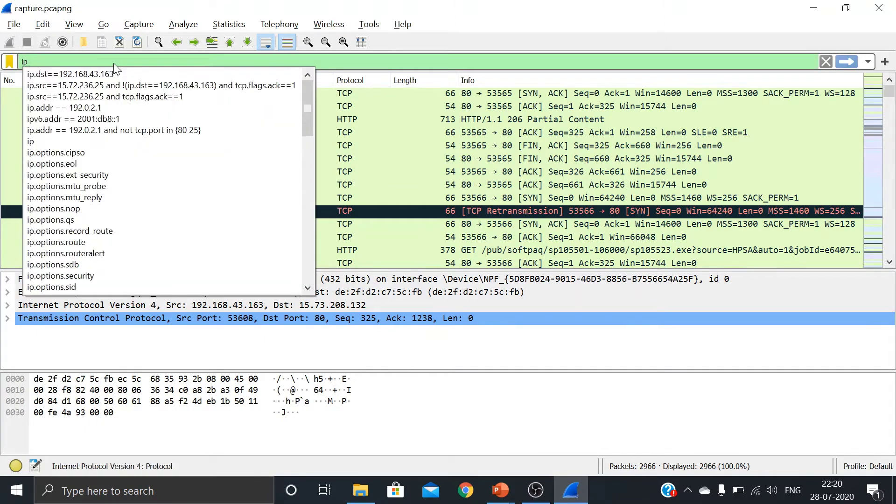
{"action": "type", "text": ".addr"}
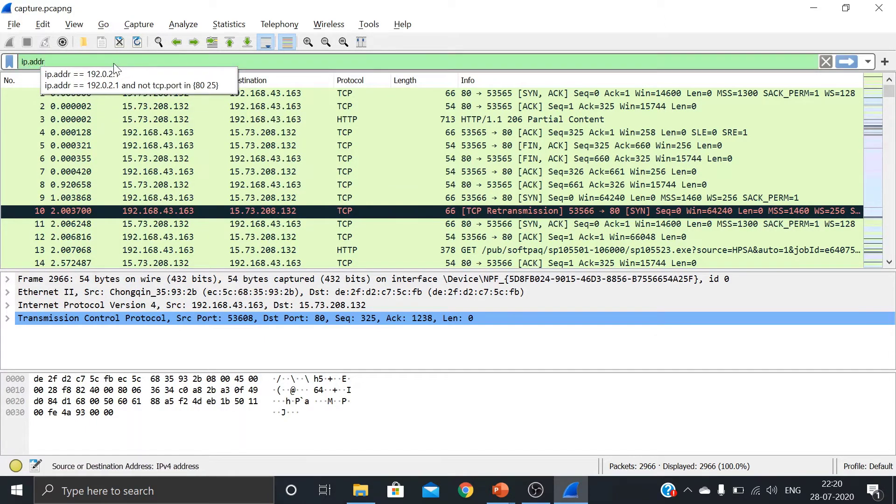
{"action": "type", "text": "=="}
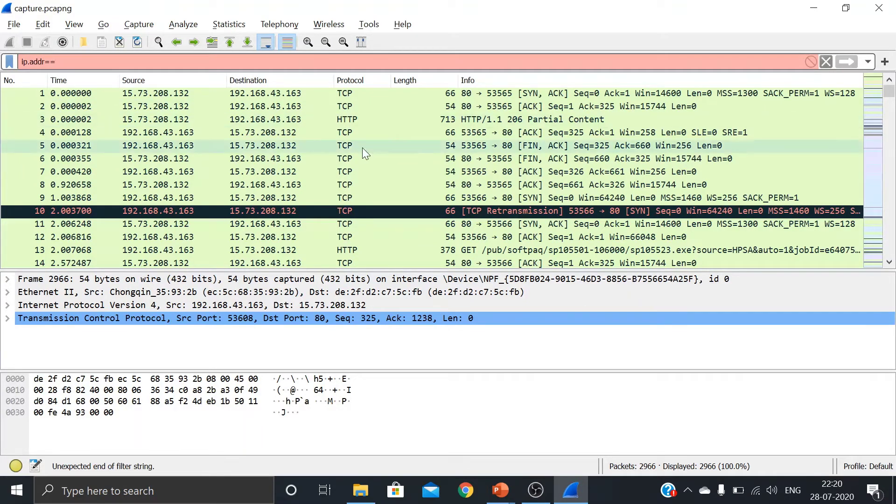
{"action": "type", "text": "192"}
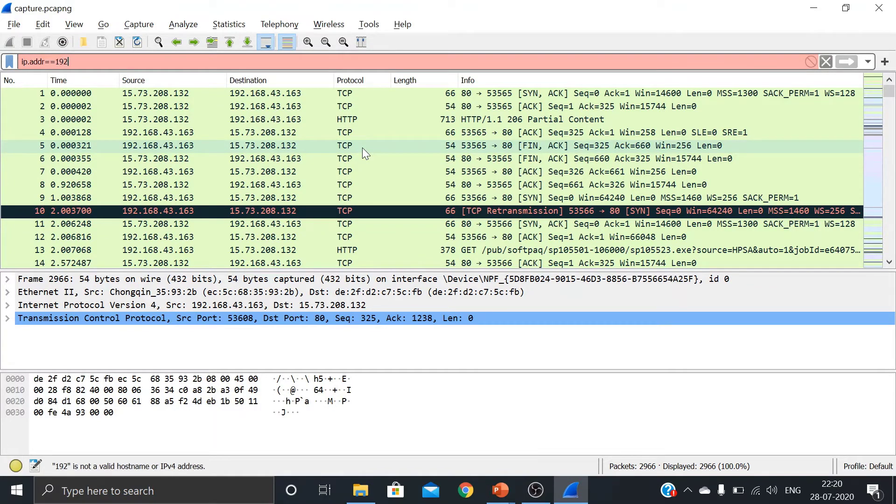
{"action": "type", "text": ".16"}
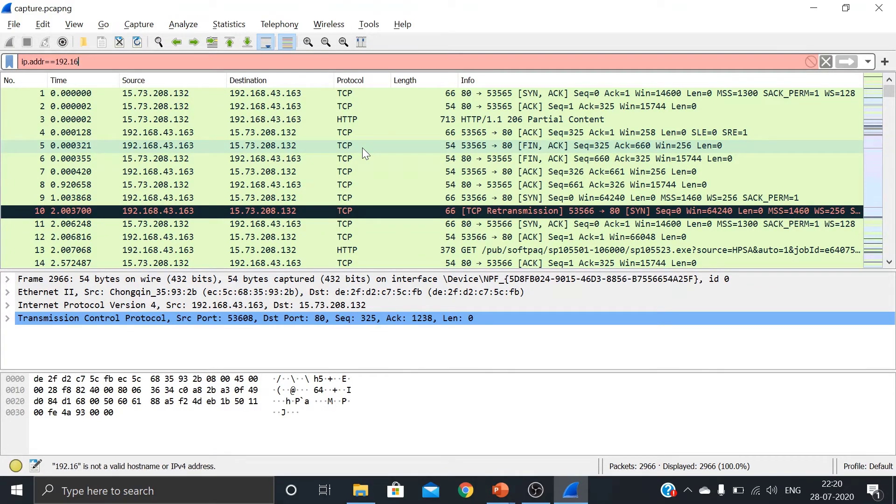
{"action": "type", "text": "8."}
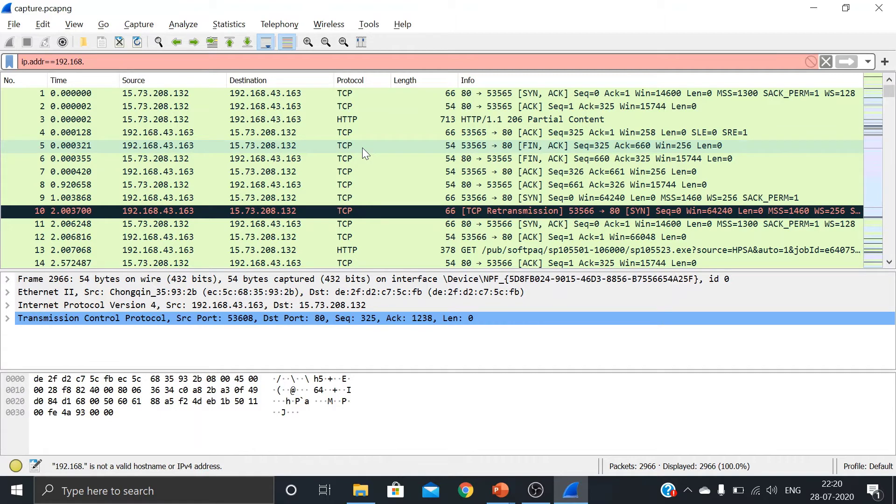
{"action": "type", "text": "43"}
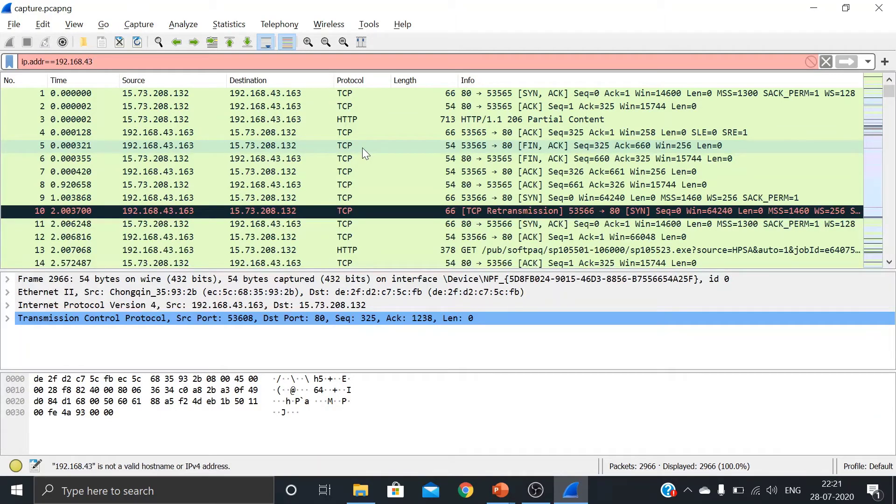
{"action": "type", "text": ".163"}
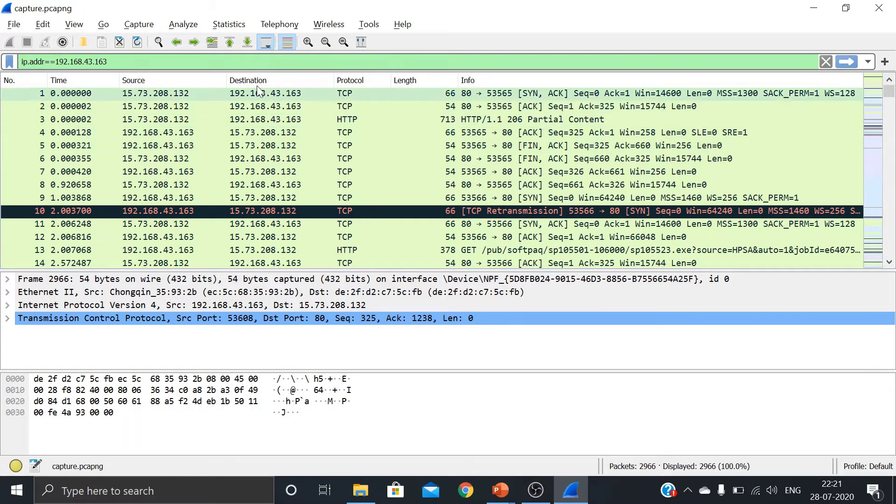
{"action": "key", "text": "Return"}
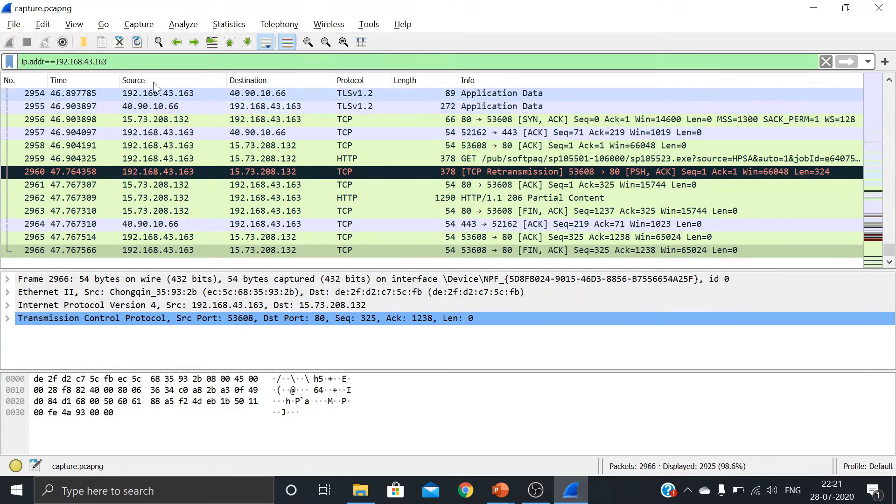
- Select packet 2958 and examine which bytes belong to its Frame, Ethernet II, Internet Protocol Version 4 and Transmission Control Protocol layers
{"action": "left_click", "coordinate": [140, 62]}
{"action": "left_click", "coordinate": [135, 148]}
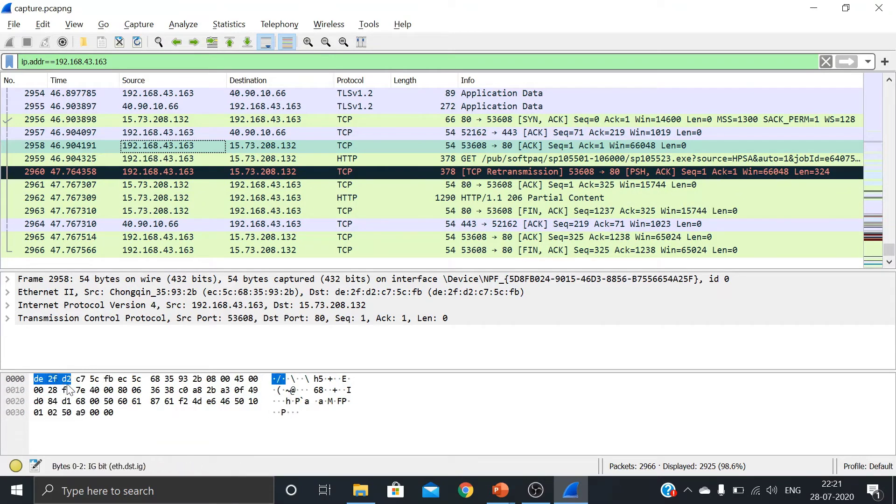
{"action": "left_click", "coordinate": [41, 279]}
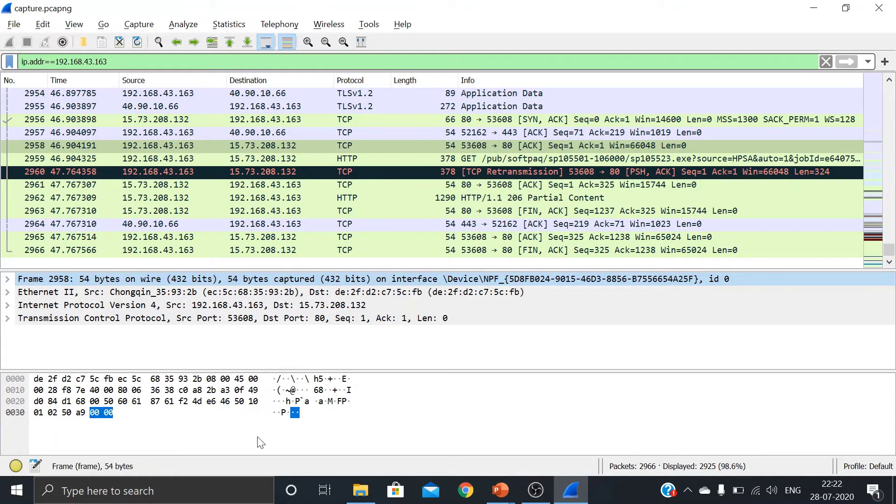
{"action": "left_click", "coordinate": [40, 319]}
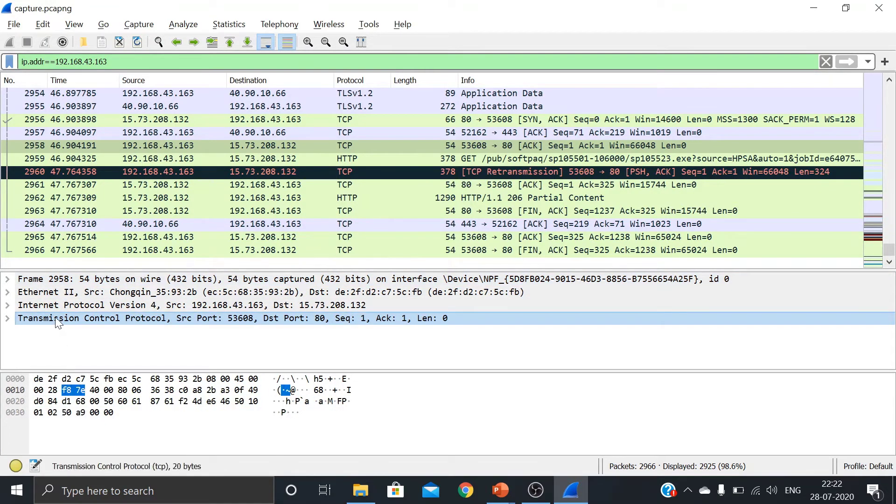
{"action": "left_click", "coordinate": [80, 304]}
{"action": "left_click", "coordinate": [84, 321]}
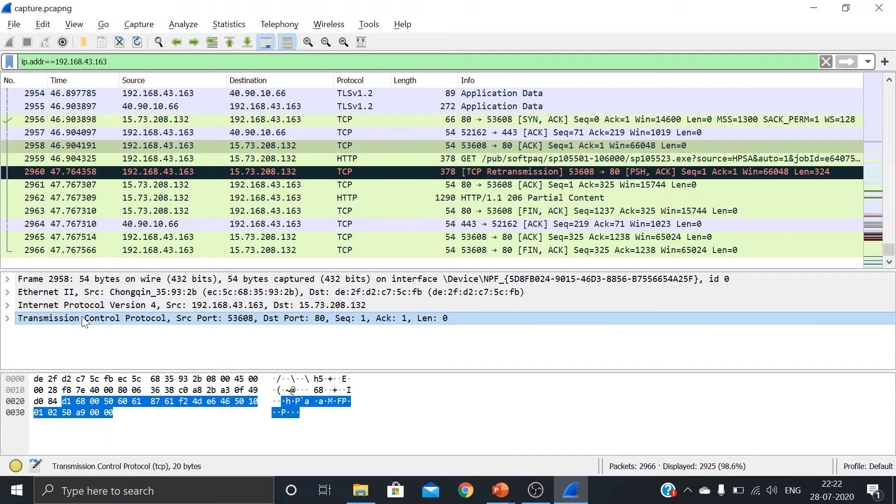
{"action": "left_click", "coordinate": [66, 306]}
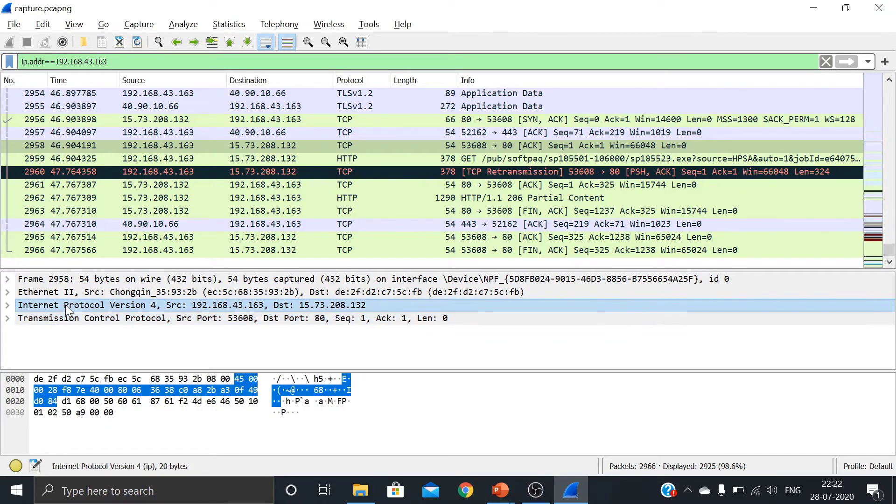
{"action": "left_click", "coordinate": [55, 292]}
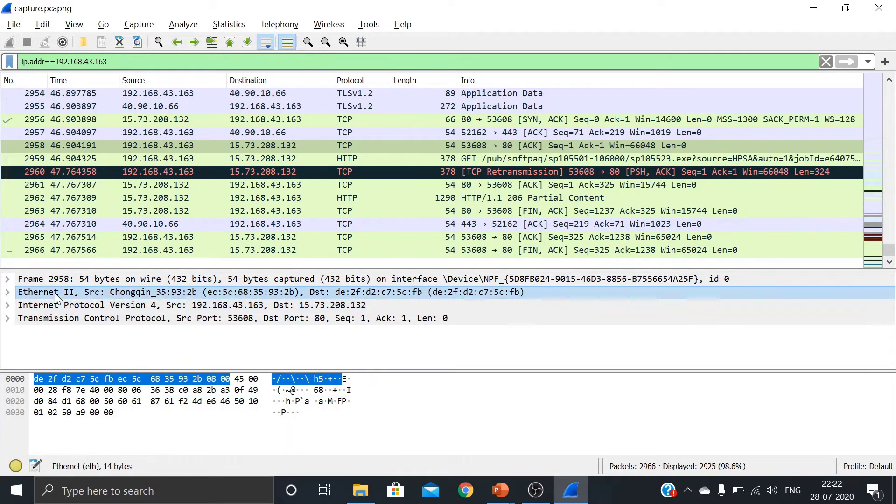
{"action": "left_click", "coordinate": [40, 280]}
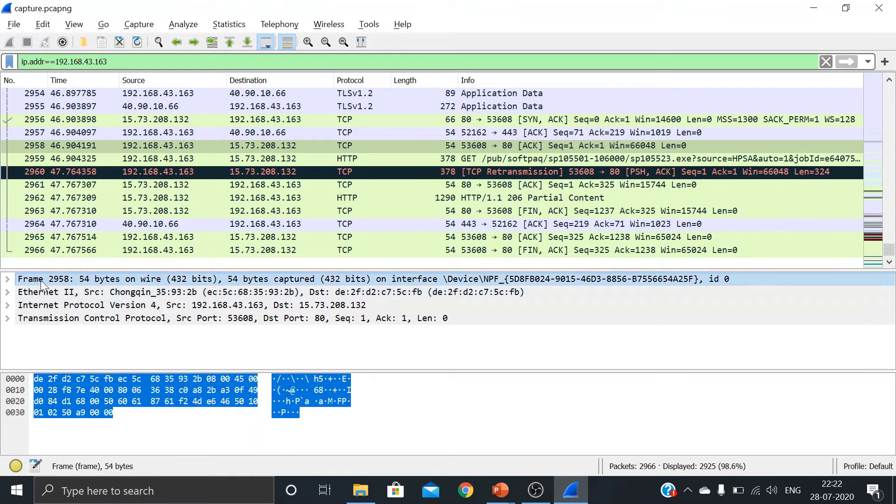
{"action": "left_click", "coordinate": [49, 322]}
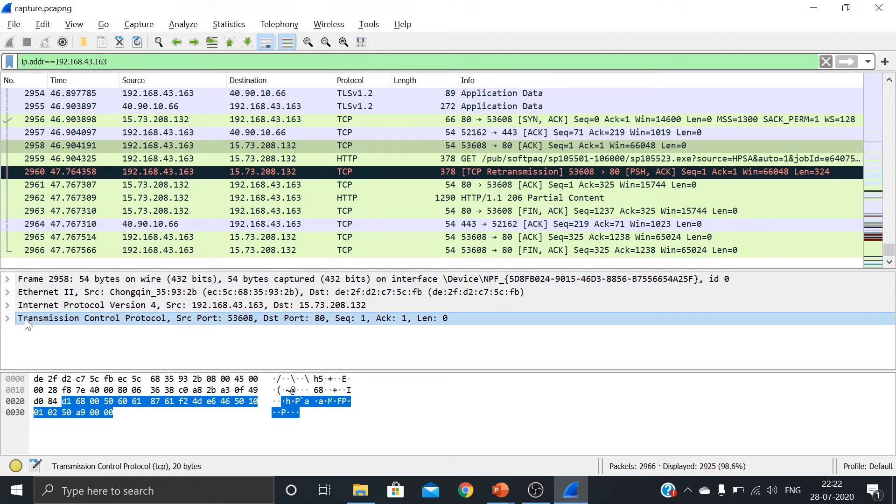
- Expand the Transmission Control Protocol details of packet 2958, examine the port and sequence fields, and collapse them again
{"action": "left_click", "coordinate": [7, 319]}
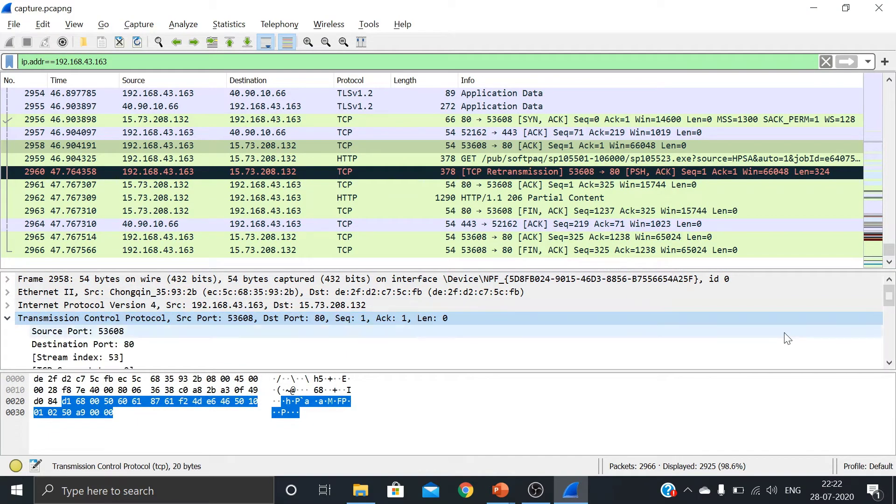
{"action": "left_click", "coordinate": [888, 363]}
{"action": "double_click", "coordinate": [888, 362]}
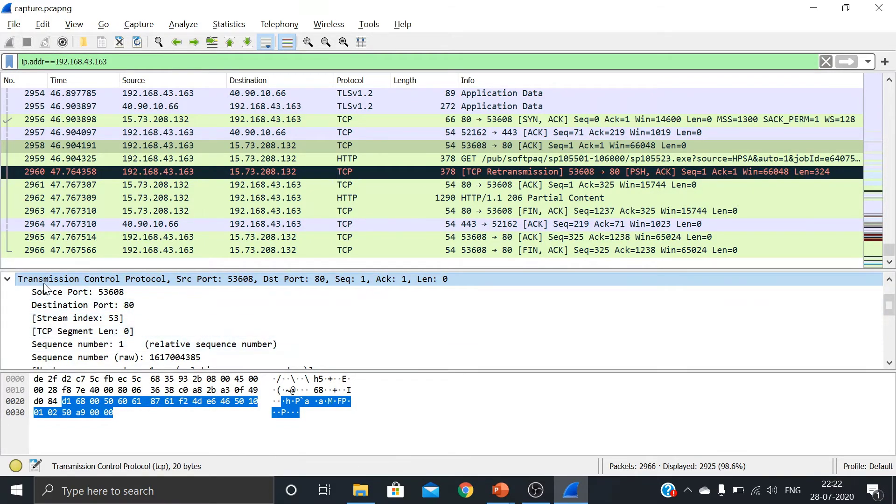
{"action": "left_click", "coordinate": [7, 280]}
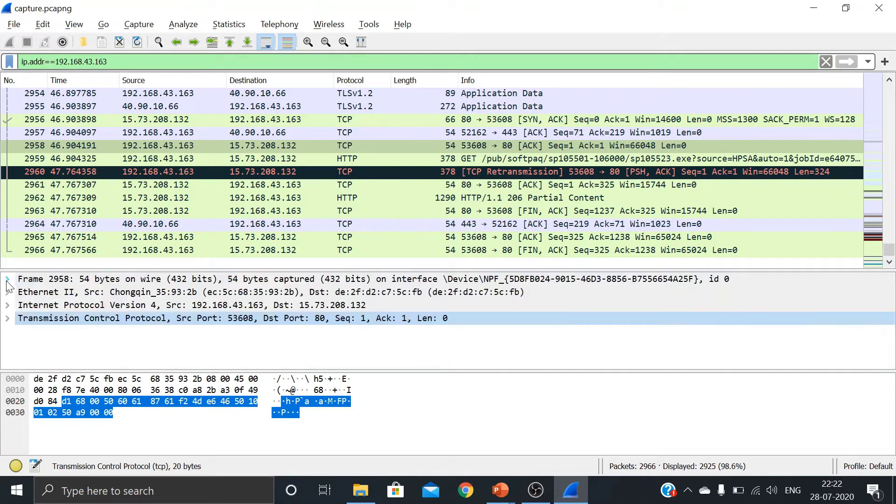
- Expand the Internet Protocol Version 4 details of packet 2958 and examine the header fields through to the source and destination addresses
{"action": "left_click", "coordinate": [22, 304]}
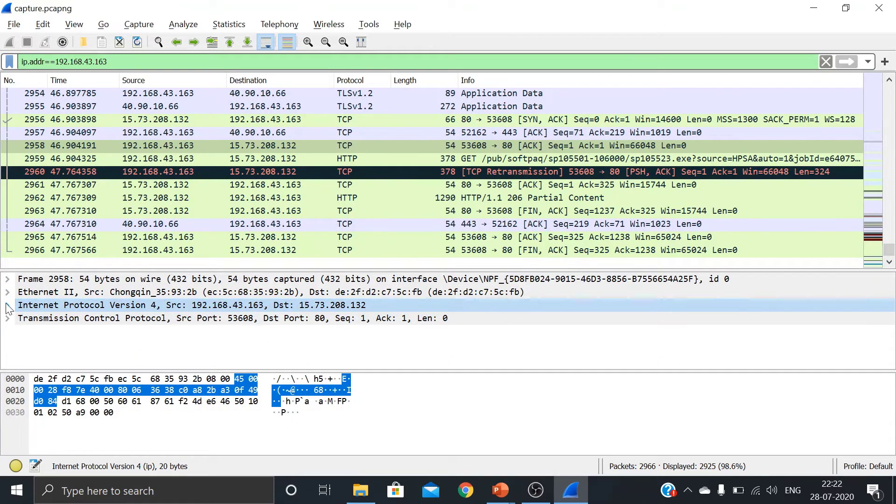
{"action": "left_click", "coordinate": [7, 306]}
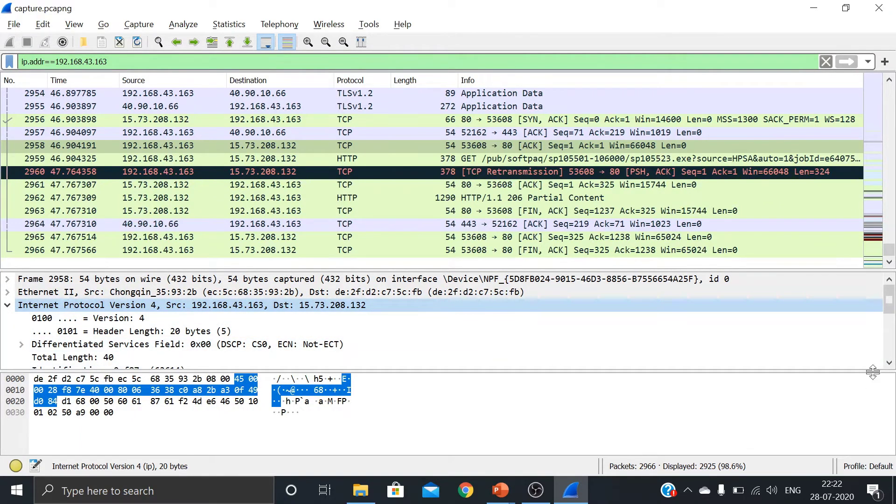
{"action": "left_click", "coordinate": [889, 363]}
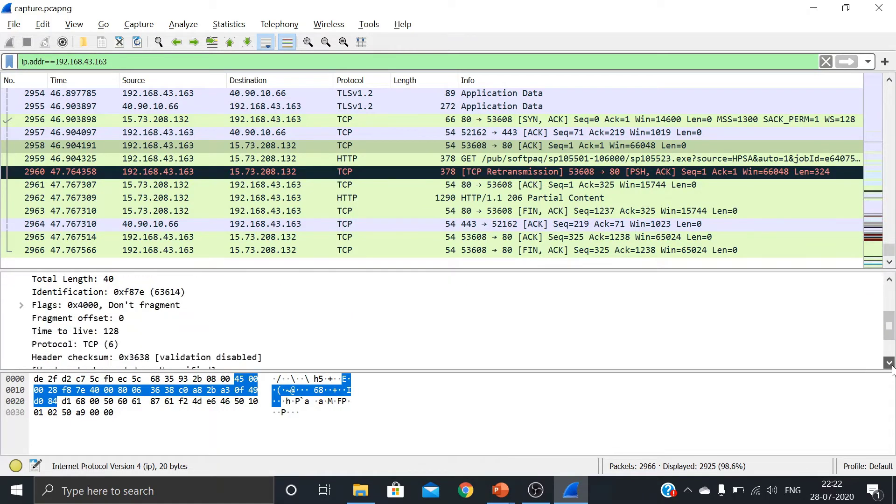
{"action": "left_click", "coordinate": [889, 363]}
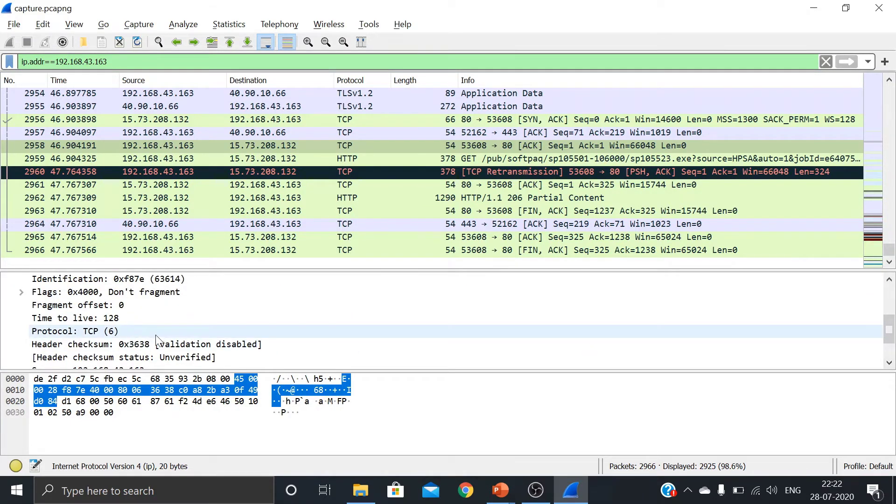
{"action": "left_click", "coordinate": [890, 363]}
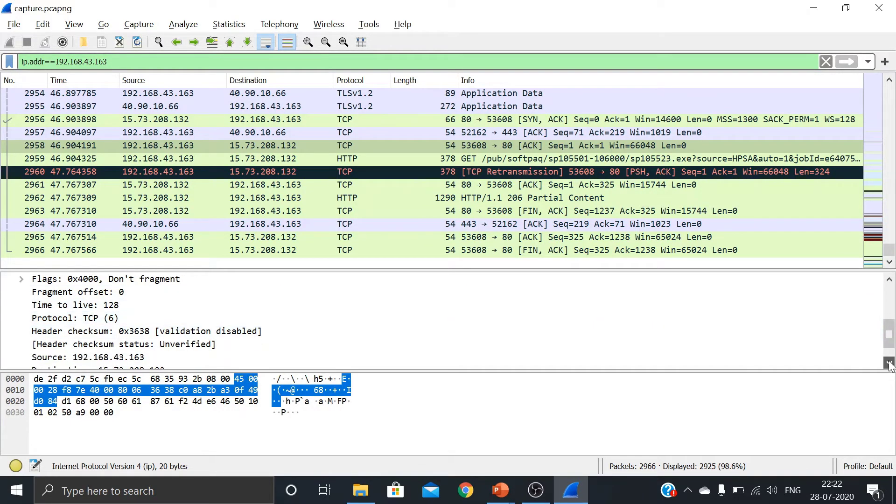
{"action": "double_click", "coordinate": [889, 363]}
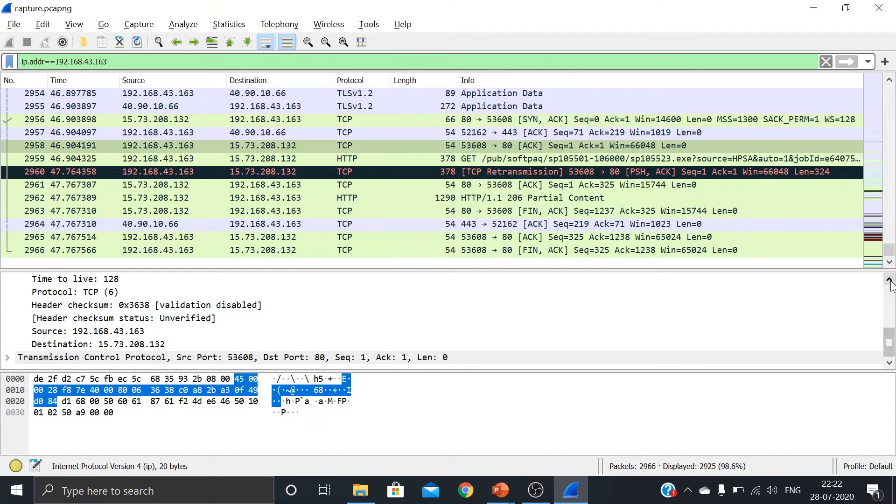
{"action": "scroll", "coordinate": [890, 281], "scroll_direction": "up", "scroll_amount": 9}
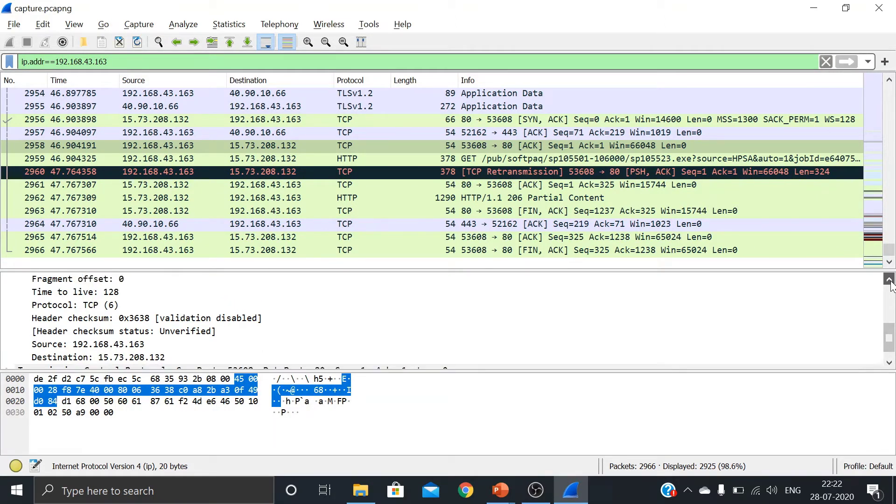
{"action": "left_click", "coordinate": [889, 280]}
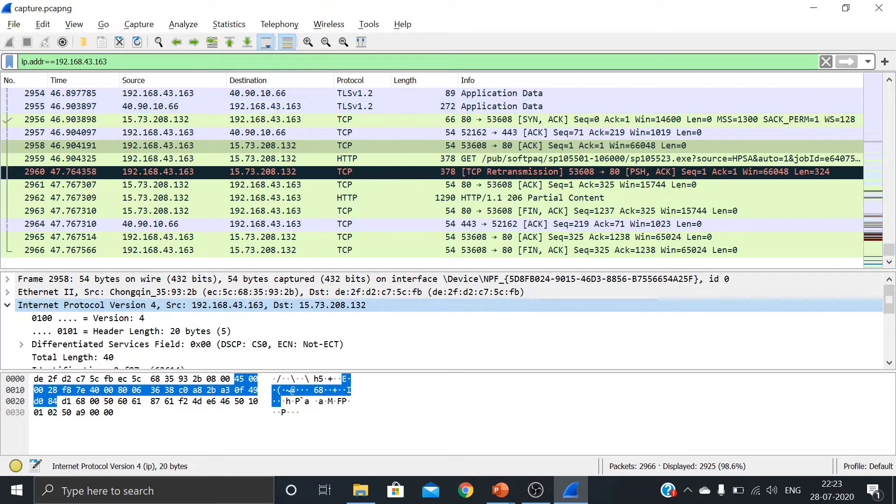
- Change the display filter to ip.src==192.168.43.163 and apply it to filter packets by source address
{"action": "left_click", "coordinate": [108, 61]}
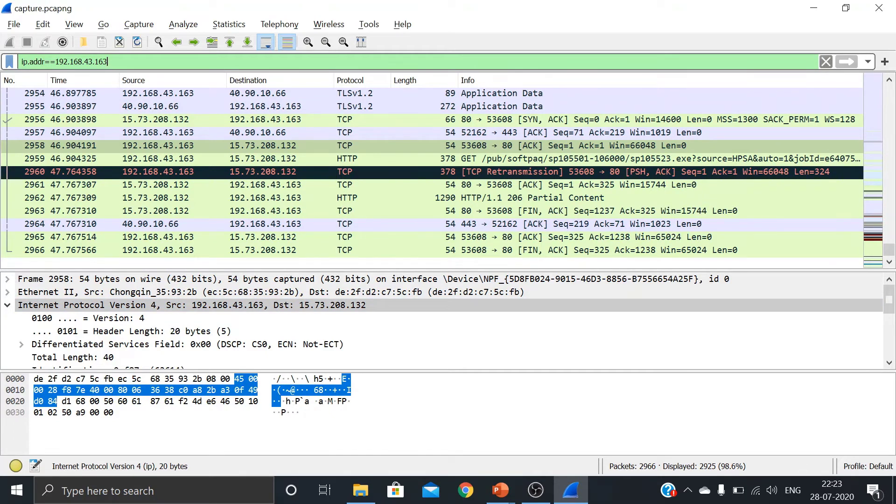
{"action": "left_click", "coordinate": [45, 61]}
{"action": "key", "text": "BackSpace"}
{"action": "key", "text": "BackSpace"}
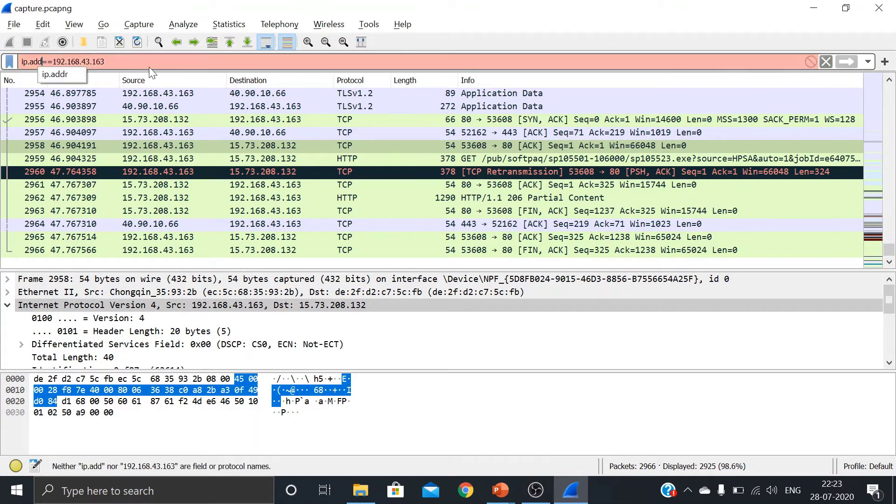
{"action": "key", "text": "BackSpace"}
{"action": "key", "text": "BackSpace"}
{"action": "type", "text": "src"}
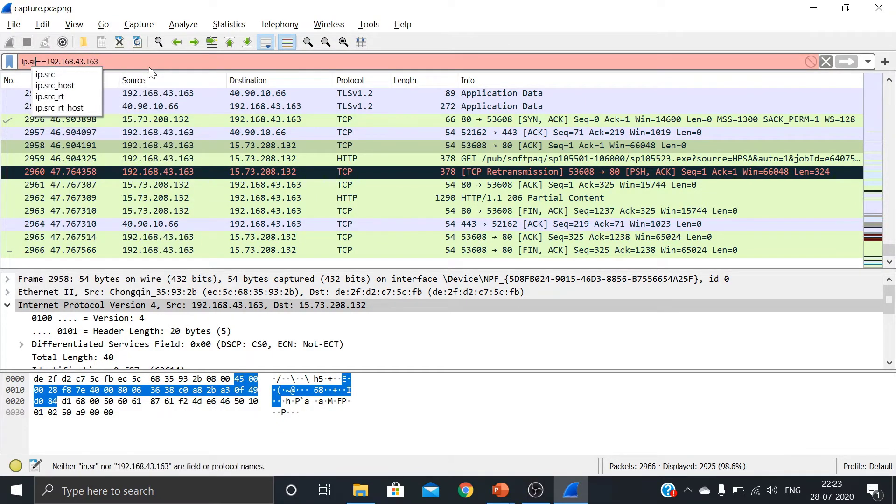
{"action": "key", "text": "Return"}
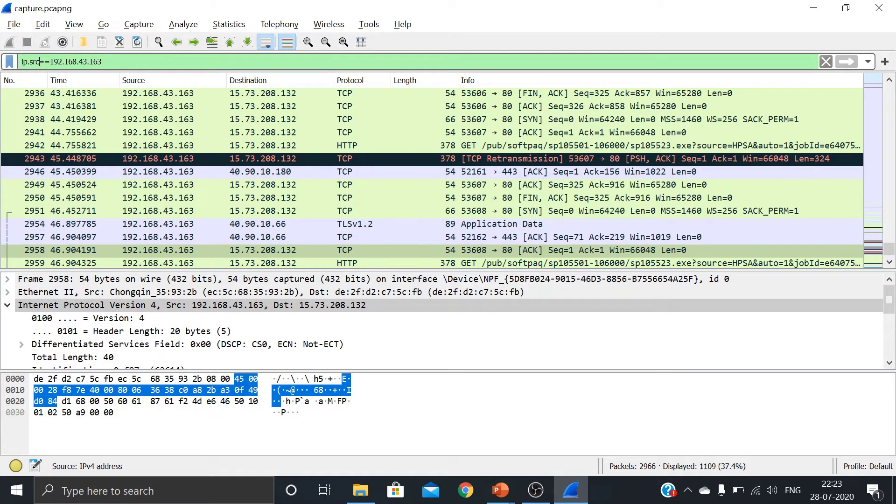
- Change the display filter to ip.dst==192.168.43.163 and apply it to filter packets by destination address
{"action": "key", "text": "BackSpace"}
{"action": "key", "text": "BackSpace"}
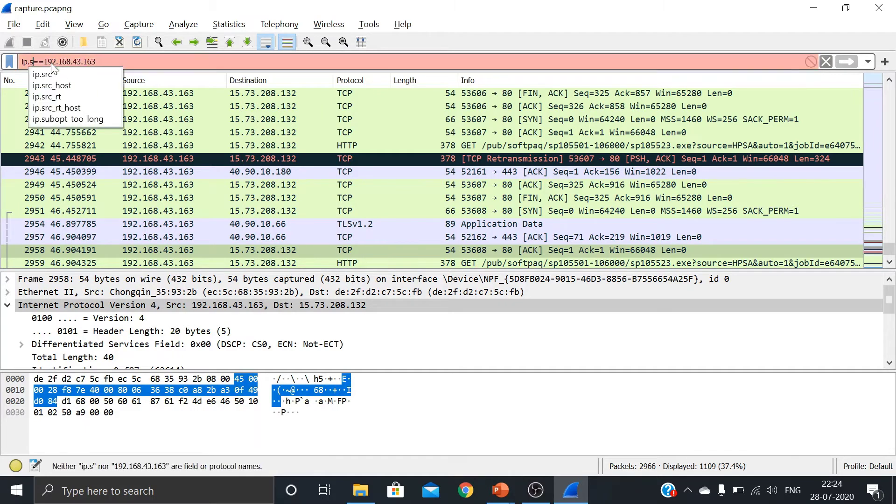
{"action": "key", "text": "BackSpace"}
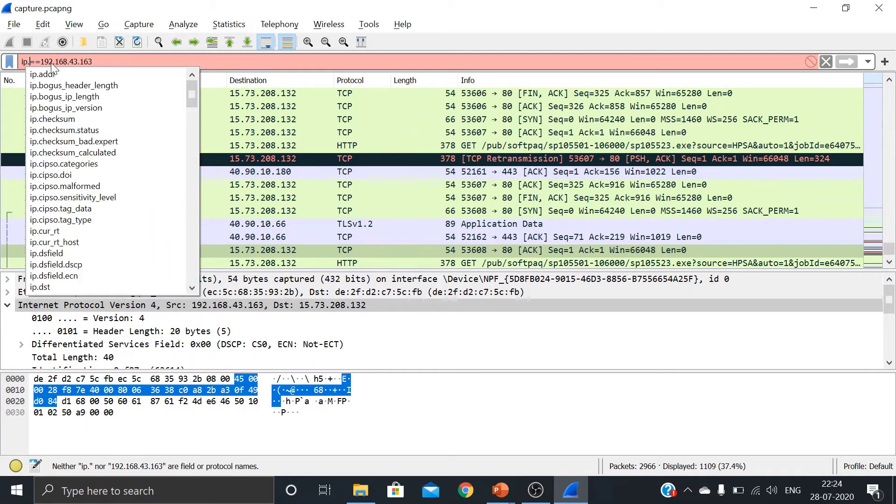
{"action": "type", "text": "dst"}
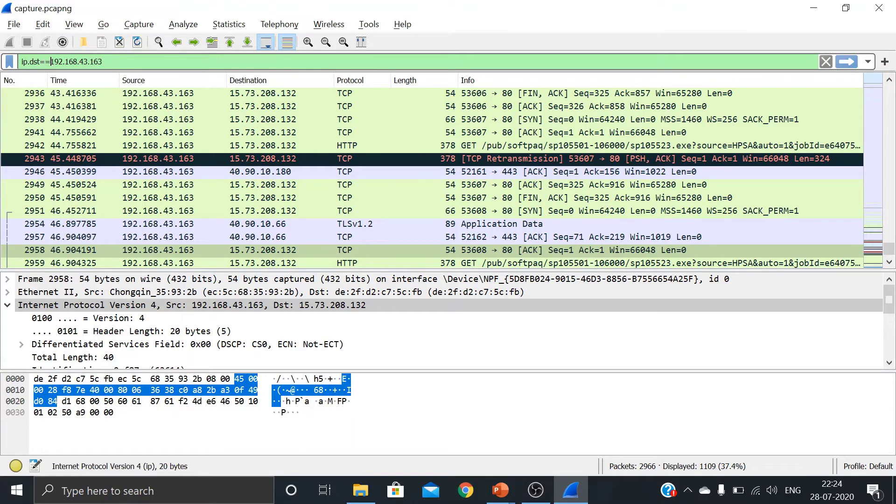
{"action": "key", "text": "Right"}
{"action": "key", "text": "Right"}
{"action": "key", "text": "Right"}
{"action": "key", "text": "Right"}
{"action": "key", "text": "Right"}
{"action": "key", "text": "Right"}
{"action": "key", "text": "Right"}
{"action": "key", "text": "Right"}
{"action": "key", "text": "Right"}
{"action": "key", "text": "Right"}
{"action": "key", "text": "Right"}
{"action": "key", "text": "Right"}
{"action": "key", "text": "Right"}
{"action": "key", "text": "Right"}
{"action": "key", "text": "Return"}
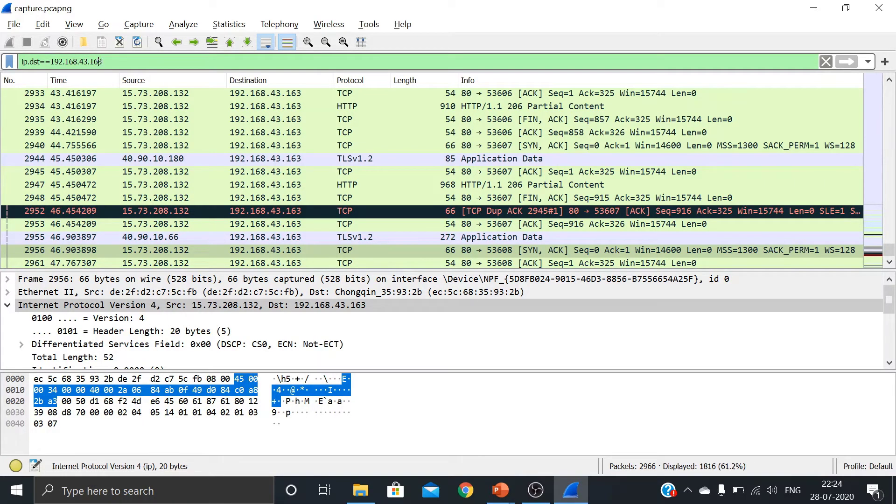
- Change the display filter's field from destination back to source so it reads ip.src==192.168.43.163
{"action": "key", "text": "BackSpace"}
{"action": "key", "text": "BackSpace"}
{"action": "key", "text": "BackSpace"}
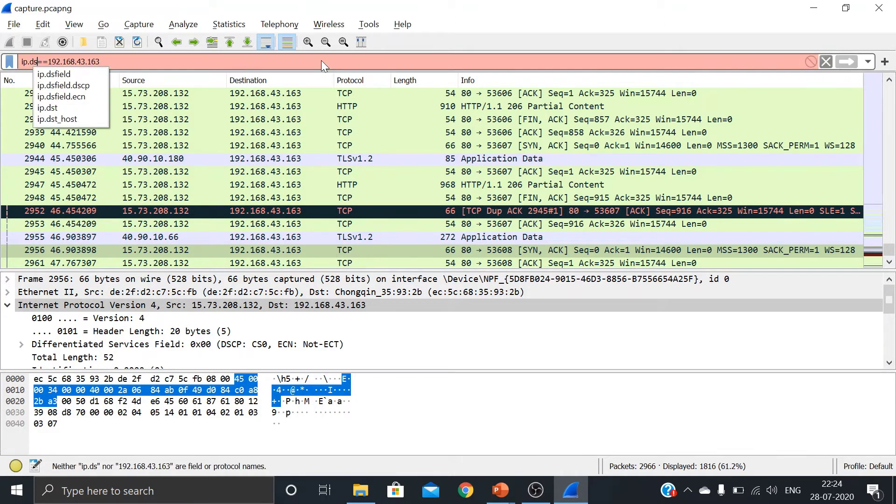
{"action": "type", "text": "src"}
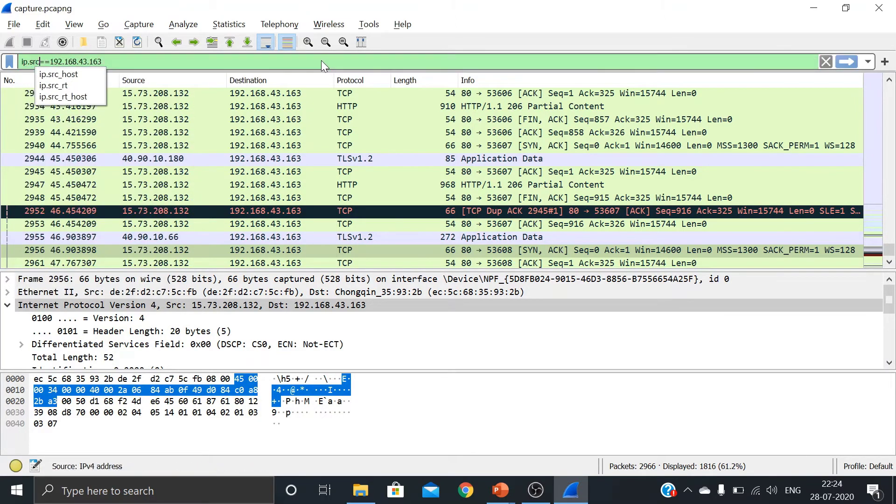
{"action": "key", "text": "End"}
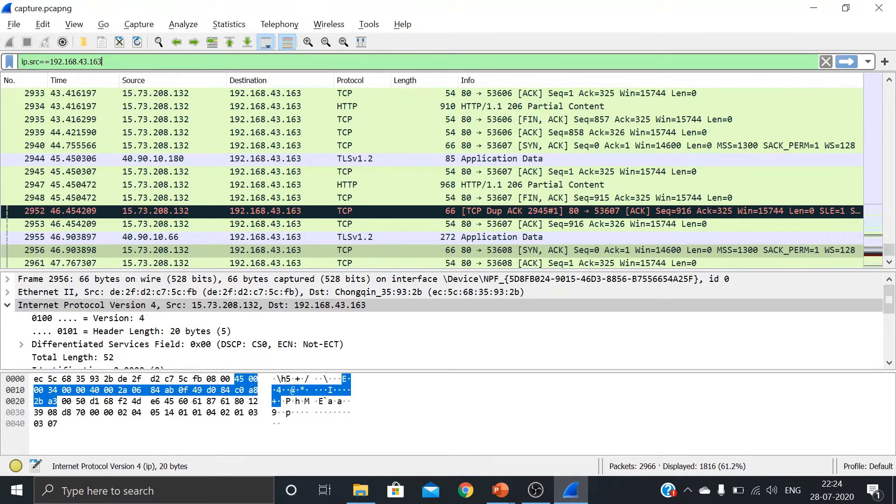
- Append the condition "and ip.src==192.168.45.100" to the source address filter and apply the combined filter
{"action": "type", "text": "an"}
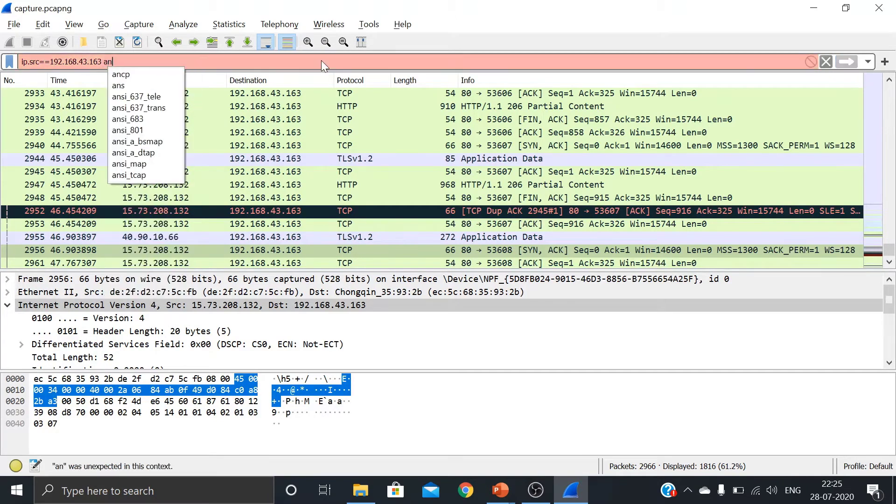
{"action": "type", "text": "d ip"}
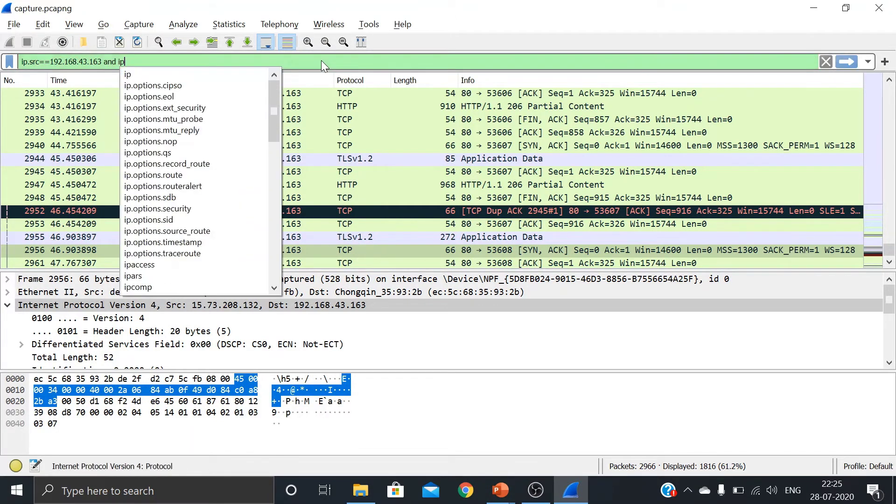
{"action": "type", "text": ".src"}
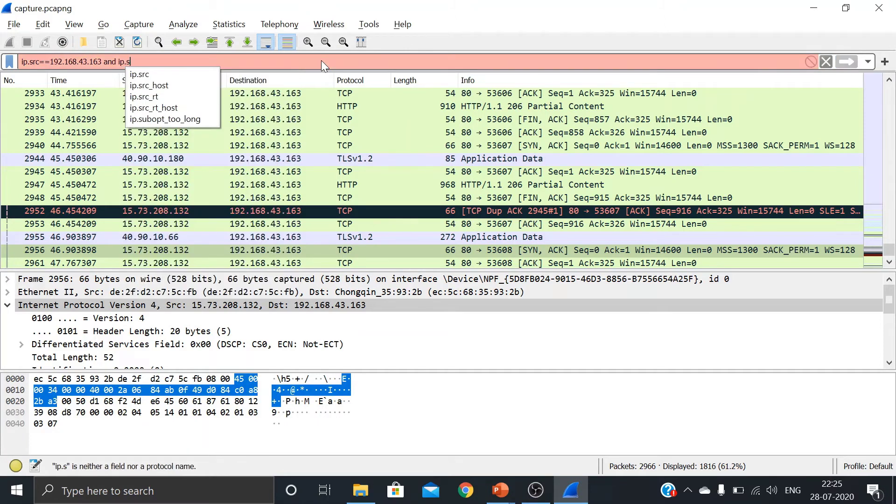
{"action": "type", "text": "==1"}
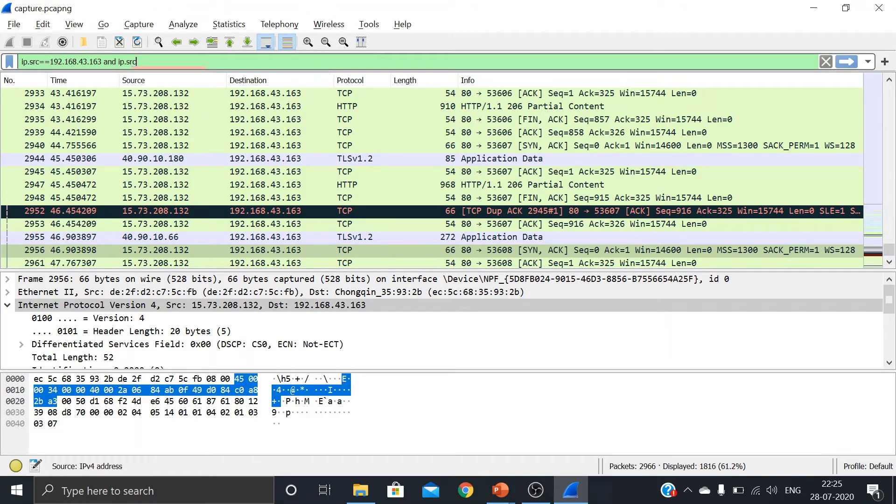
{"action": "type", "text": "92"}
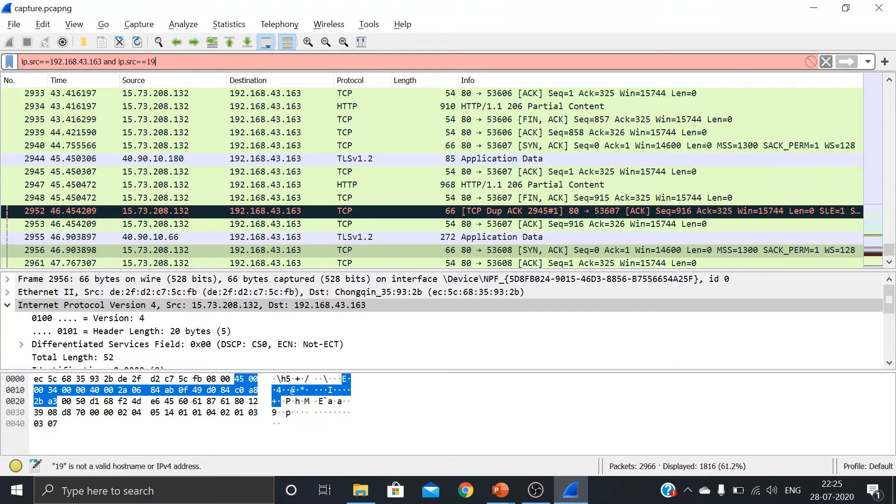
{"action": "type", "text": ".168"}
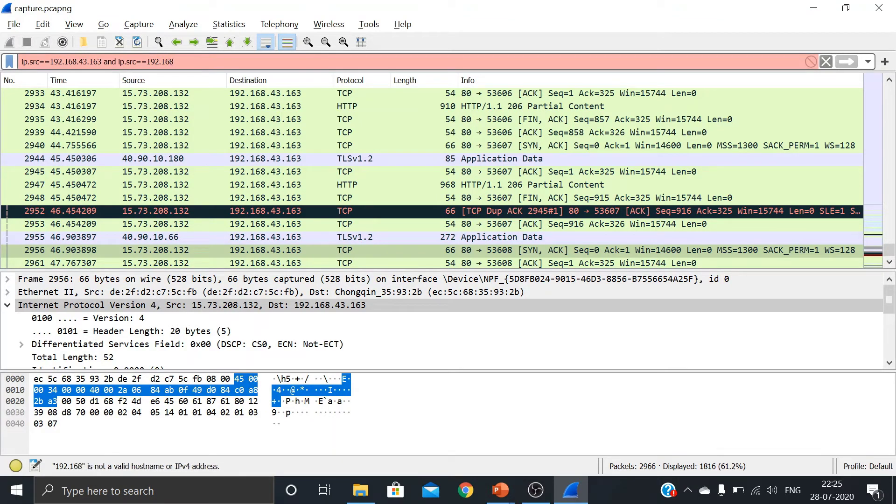
{"action": "type", "text": ".45"}
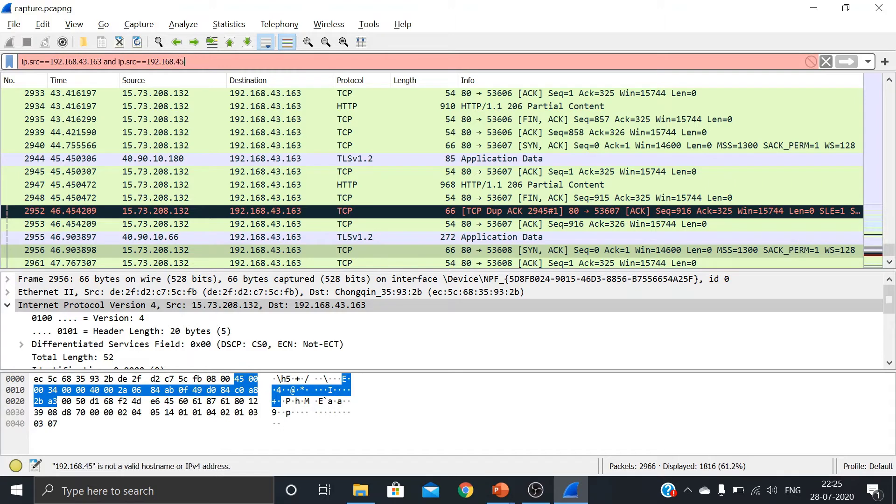
{"action": "type", "text": ".1"}
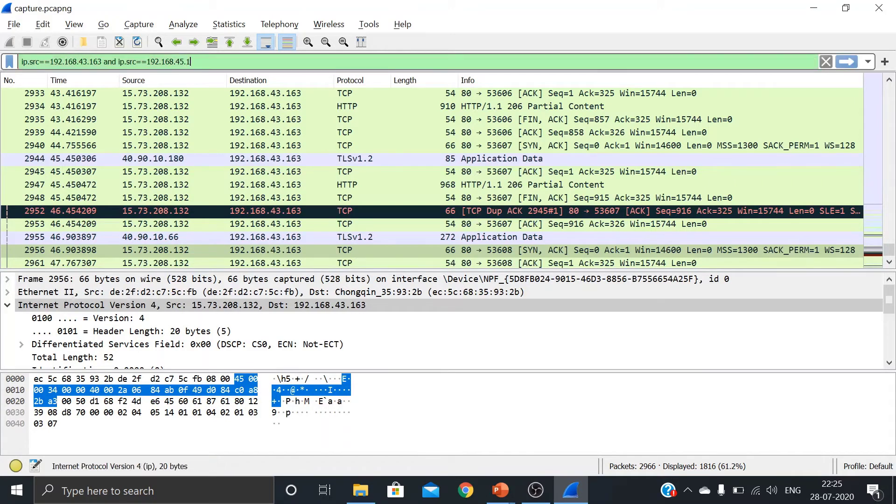
{"action": "type", "text": "00"}
{"action": "key", "text": "Return"}
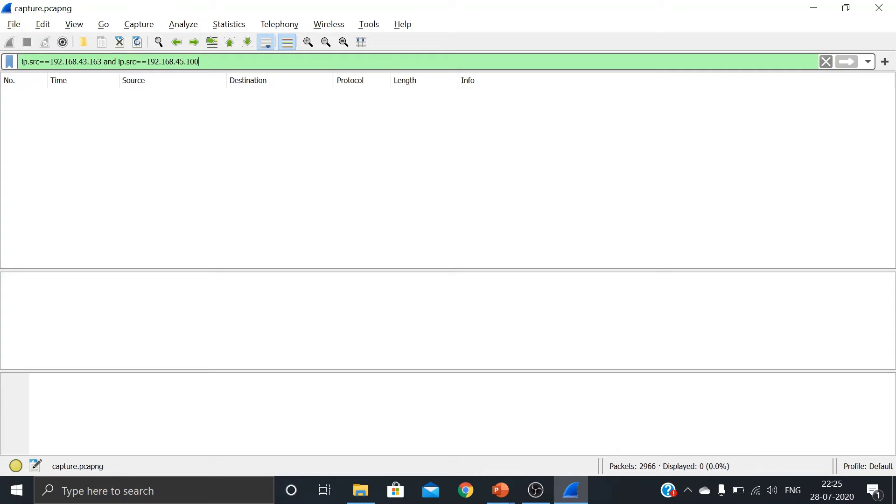
- Replace the "and" operator with "or" between the two source address conditions and apply the filter
{"action": "key", "text": "Left"}
{"action": "key", "text": "Left"}
{"action": "key", "text": "Left"}
{"action": "key", "text": "Left"}
{"action": "key", "text": "Left"}
{"action": "key", "text": "Left"}
{"action": "key", "text": "Left"}
{"action": "key", "text": "Left"}
{"action": "key", "text": "Left"}
{"action": "key", "text": "Left"}
{"action": "key", "text": "Left"}
{"action": "key", "text": "Left"}
{"action": "key", "text": "Left"}
{"action": "key", "text": "Left"}
{"action": "key", "text": "Left"}
{"action": "key", "text": "Left"}
{"action": "key", "text": "Left"}
{"action": "key", "text": "Left"}
{"action": "key", "text": "Left"}
{"action": "key", "text": "Left"}
{"action": "key", "text": "Left"}
{"action": "key", "text": "Left"}
{"action": "key", "text": "BackSpace"}
{"action": "key", "text": "BackSpace"}
{"action": "key", "text": "BackSpace"}
{"action": "key", "text": "BackSpace"}
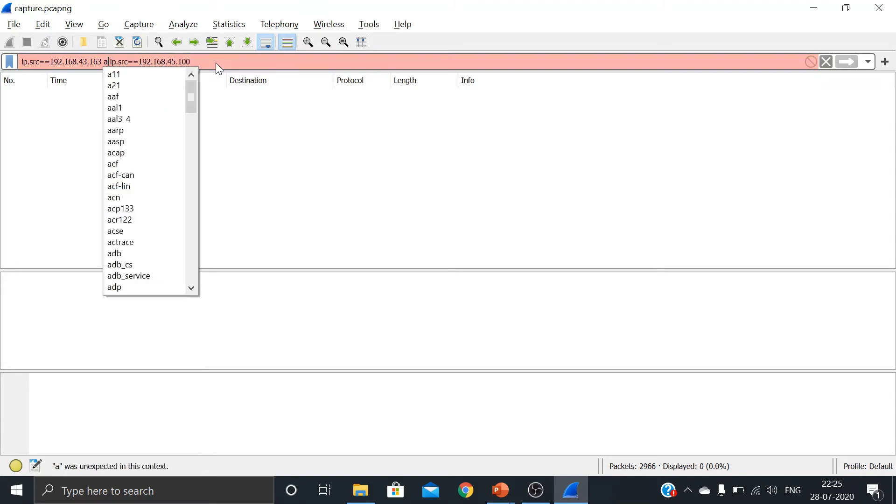
{"action": "type", "text": "or"}
{"action": "key", "text": "Right"}
{"action": "key", "text": "Right"}
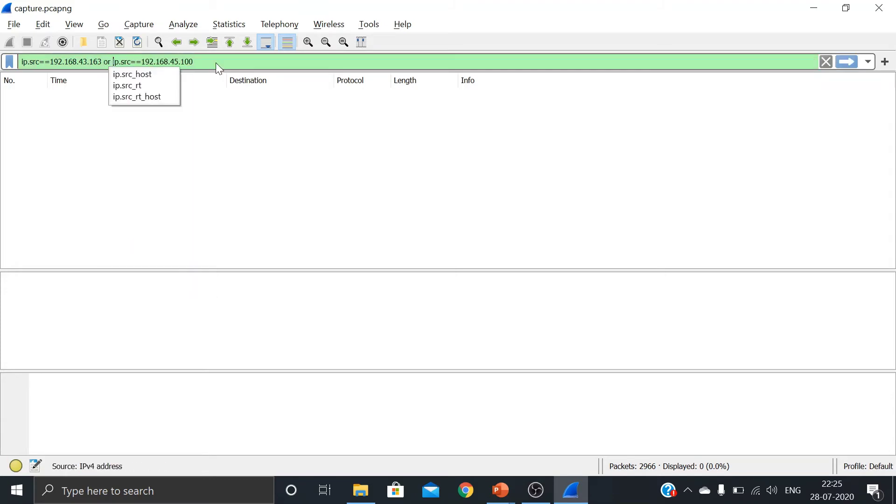
{"action": "key", "text": "End"}
{"action": "key", "text": "Return"}
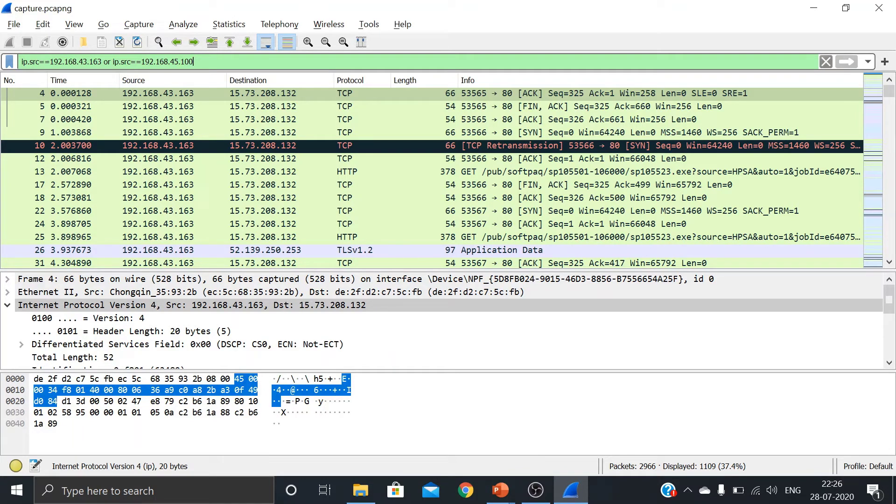
{"action": "key", "text": "BackSpace"}
{"action": "key", "text": "BackSpace"}
{"action": "key", "text": "BackSpace"}
{"action": "key", "text": "BackSpace"}
{"action": "key", "text": "BackSpace"}
{"action": "key", "text": "BackSpace"}
{"action": "key", "text": "BackSpace"}
{"action": "key", "text": "BackSpace"}
{"action": "key", "text": "BackSpace"}
{"action": "key", "text": "BackSpace"}
{"action": "key", "text": "BackSpace"}
{"action": "key", "text": "BackSpace"}
{"action": "key", "text": "BackSpace"}
{"action": "key", "text": "BackSpace"}
{"action": "key", "text": "BackSpace"}
{"action": "key", "text": "BackSpace"}
{"action": "key", "text": "BackSpace"}
{"action": "key", "text": "BackSpace"}
{"action": "key", "text": "BackSpace"}
{"action": "key", "text": "BackSpace"}
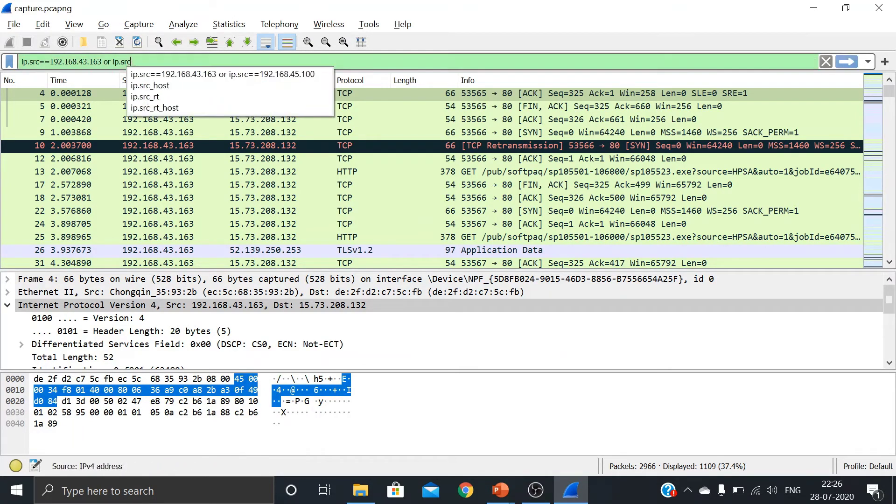
{"action": "key", "text": "BackSpace"}
{"action": "key", "text": "BackSpace"}
{"action": "key", "text": "BackSpace"}
{"action": "key", "text": "BackSpace"}
{"action": "key", "text": "BackSpace"}
{"action": "key", "text": "BackSpace"}
{"action": "key", "text": "BackSpace"}
{"action": "key", "text": "BackSpace"}
{"action": "key", "text": "BackSpace"}
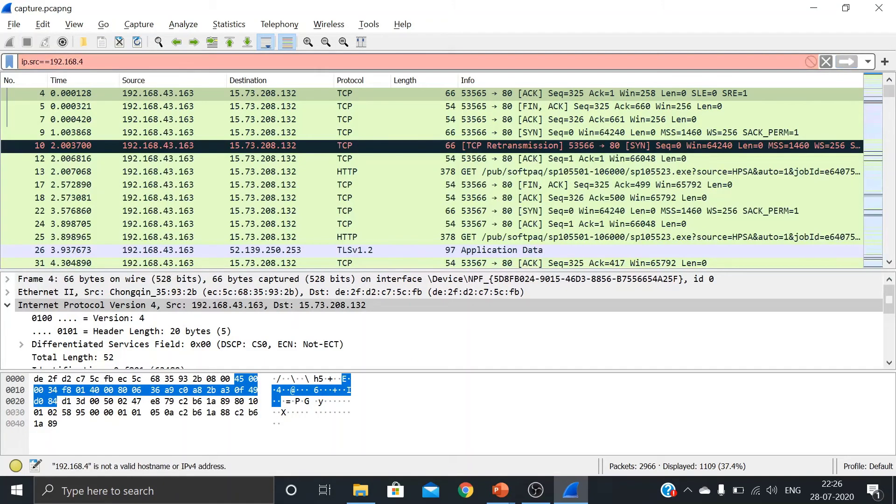
{"action": "key", "text": "ctrl+z"}
- Remove the "or ip.src==192.168.45.100" condition from the display filter, keeping only ip.src==192.168.43.163
{"action": "key", "text": "BackSpace"}
{"action": "key", "text": "BackSpace"}
{"action": "key", "text": "BackSpace"}
{"action": "key", "text": "BackSpace"}
{"action": "key", "text": "BackSpace"}
{"action": "key", "text": "BackSpace"}
{"action": "key", "text": "BackSpace"}
{"action": "key", "text": "BackSpace"}
{"action": "key", "text": "BackSpace"}
{"action": "key", "text": "BackSpace"}
{"action": "key", "text": "BackSpace"}
{"action": "key", "text": "BackSpace"}
{"action": "key", "text": "BackSpace"}
{"action": "key", "text": "BackSpace"}
{"action": "key", "text": "BackSpace"}
{"action": "key", "text": "BackSpace"}
{"action": "key", "text": "BackSpace"}
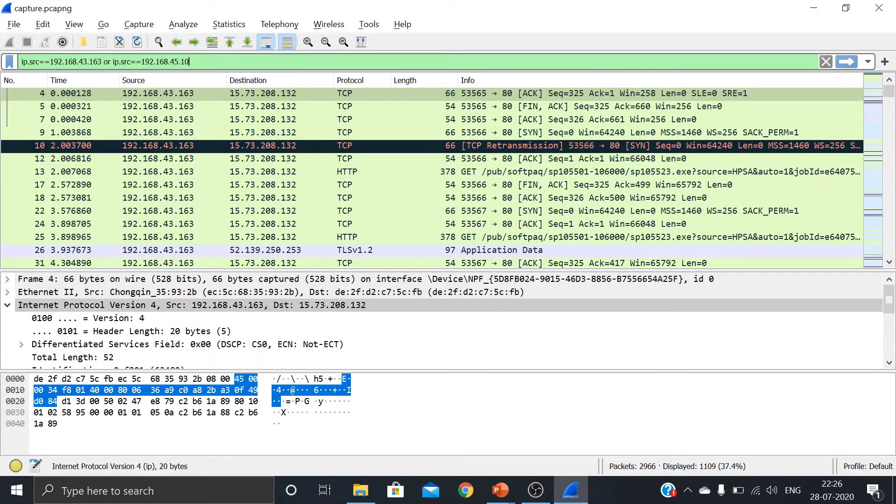
{"action": "key", "text": "BackSpace"}
{"action": "key", "text": "BackSpace"}
{"action": "key", "text": "BackSpace"}
{"action": "key", "text": "BackSpace"}
{"action": "key", "text": "BackSpace"}
{"action": "key", "text": "BackSpace"}
{"action": "key", "text": "BackSpace"}
{"action": "key", "text": "BackSpace"}
- Change the filter field from ip.src to ip.addr so the display filter reads ip.addr==192.168.43.163
{"action": "key", "text": "Left"}
{"action": "key", "text": "Left"}
{"action": "key", "text": "Left"}
{"action": "key", "text": "Left"}
{"action": "key", "text": "Left"}
{"action": "key", "text": "Left"}
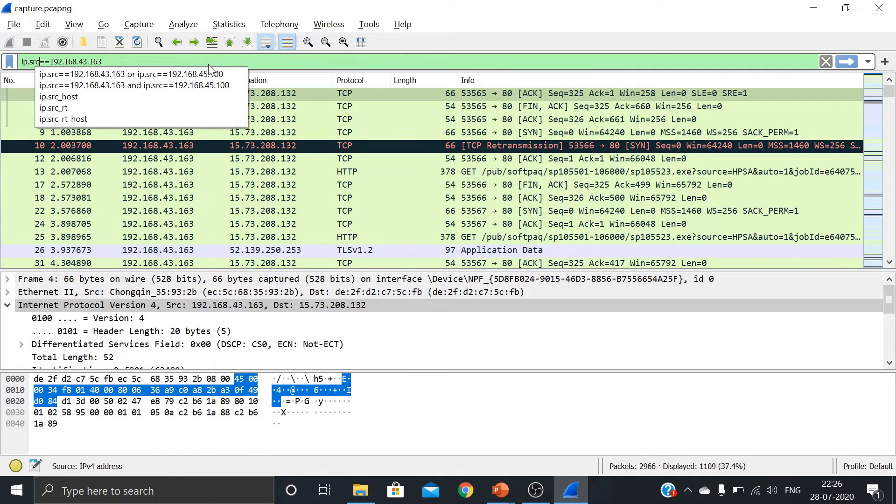
{"action": "key", "text": "BackSpace"}
{"action": "key", "text": "BackSpace"}
{"action": "key", "text": "BackSpace"}
{"action": "type", "text": "add"}
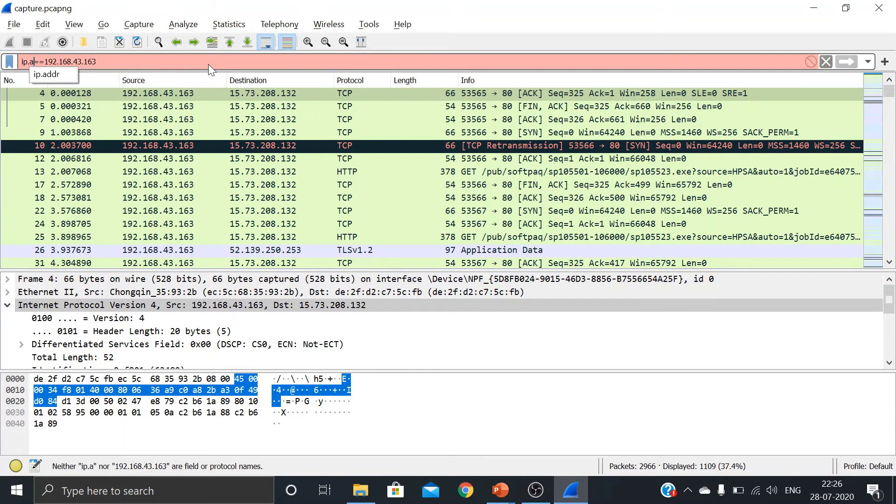
{"action": "type", "text": "r"}
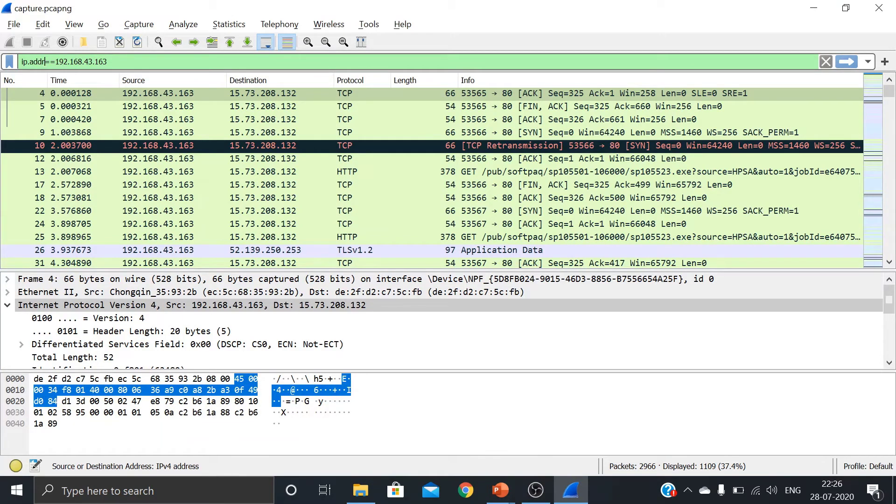
{"action": "key", "text": "Right"}
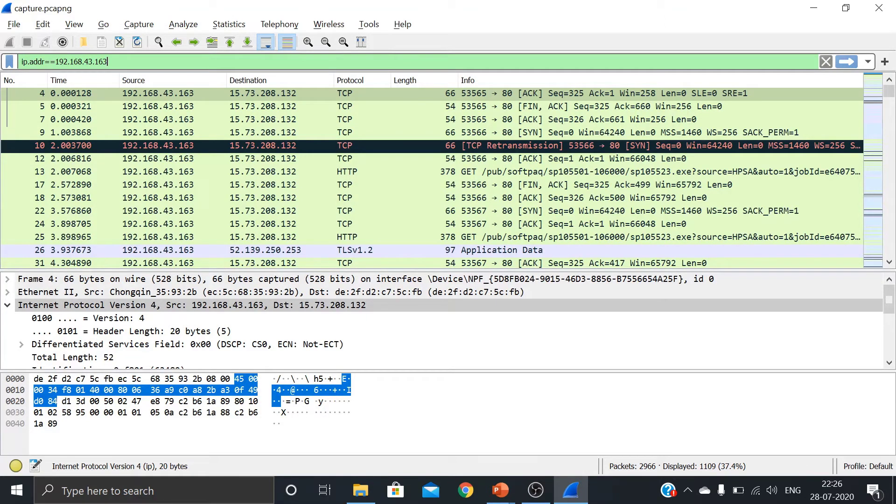
- Negate the display filter as !(ip.addr==192.168.43.163) and apply it to exclude packets involving that address
{"action": "left_click", "coordinate": [21, 62]}
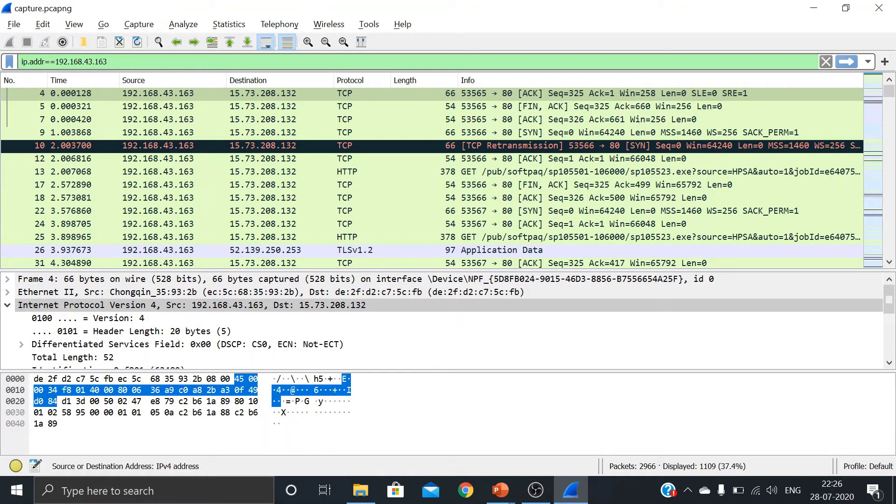
{"action": "type", "text": "!("}
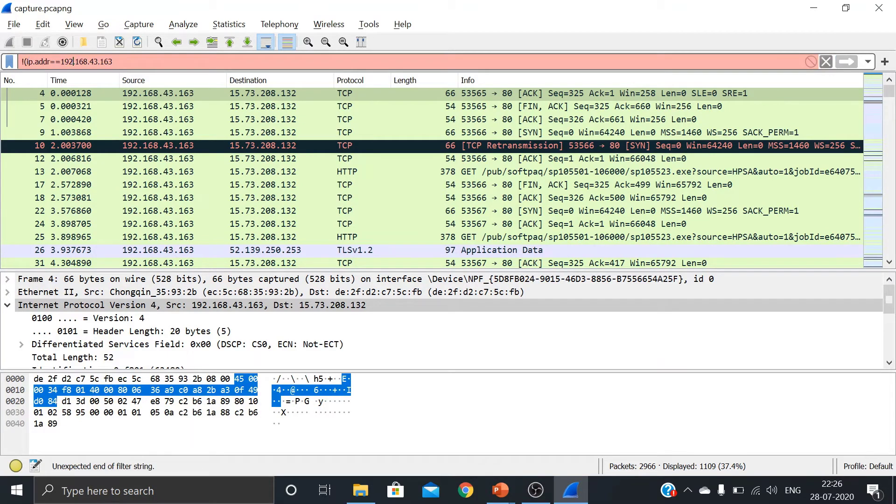
{"action": "type", "text": ")"}
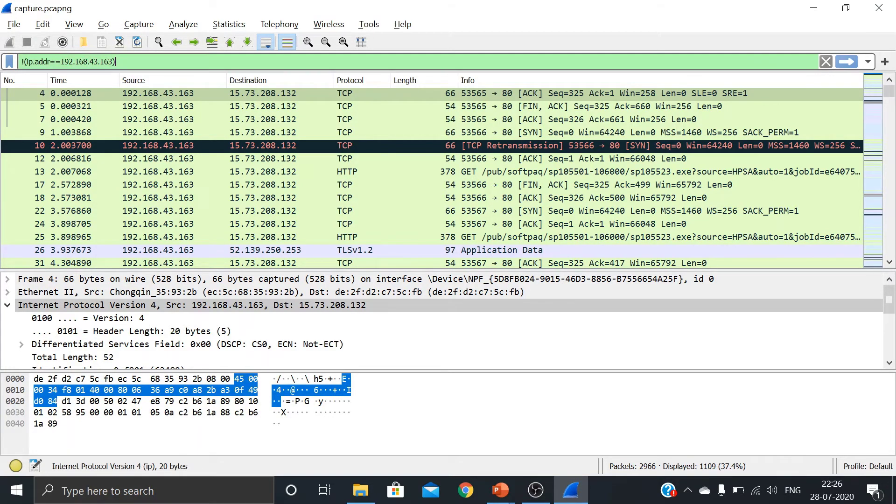
{"action": "key", "text": "Return"}
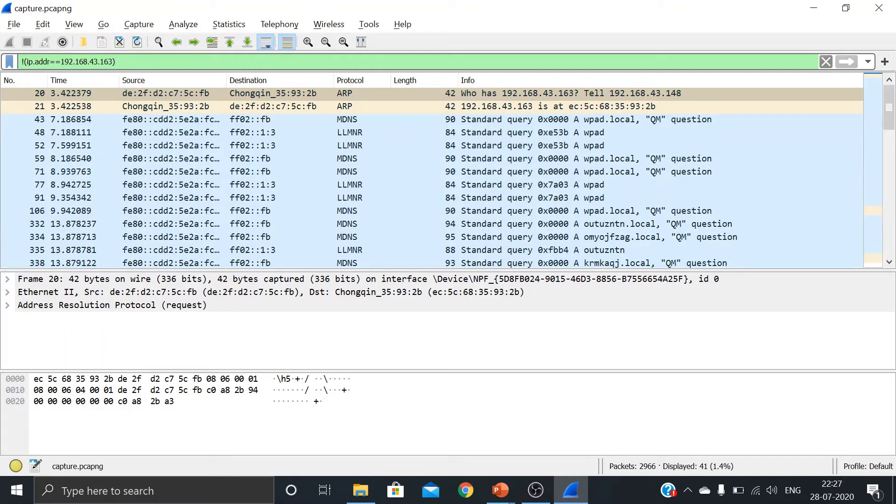
- Remove the negation and both parentheses from the display filter, leaving ip.addr==192.168.43.163
{"action": "key", "text": "Left"}
{"action": "key", "text": "Left"}
{"action": "key", "text": "Left"}
{"action": "key", "text": "Left"}
{"action": "key", "text": "Left"}
{"action": "key", "text": "Left"}
{"action": "key", "text": "Left"}
{"action": "key", "text": "Left"}
{"action": "key", "text": "Left"}
{"action": "key", "text": "Left"}
{"action": "key", "text": "Left"}
{"action": "key", "text": "Left"}
{"action": "key", "text": "Left"}
{"action": "key", "text": "Left"}
{"action": "key", "text": "Left"}
{"action": "key", "text": "Left"}
{"action": "key", "text": "Left"}
{"action": "key", "text": "Left"}
{"action": "key", "text": "Left"}
{"action": "key", "text": "Left"}
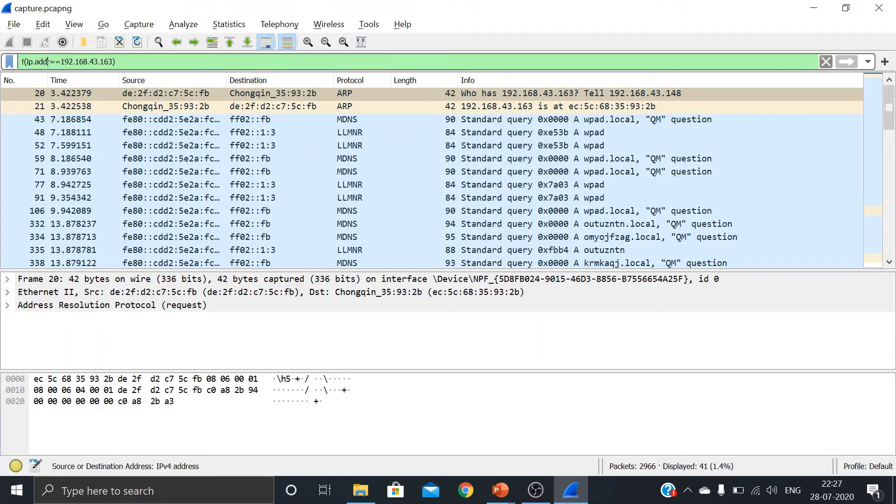
{"action": "key", "text": "BackSpace"}
{"action": "key", "text": "BackSpace"}
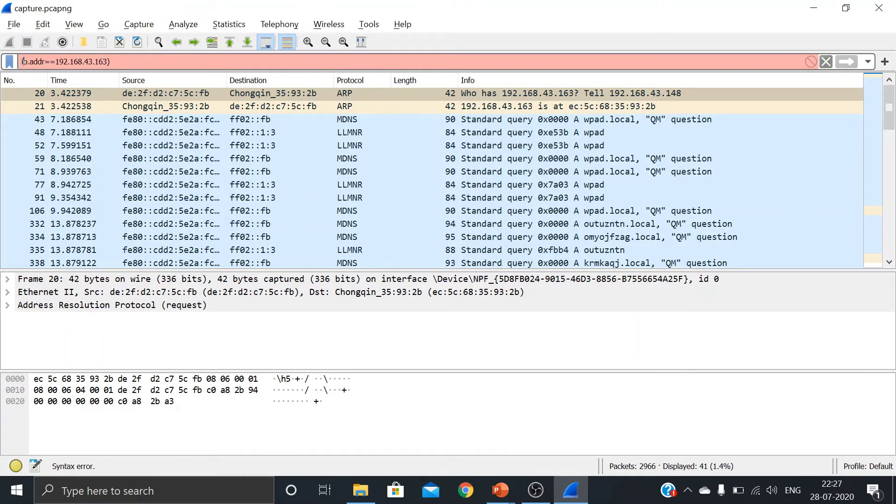
{"action": "left_click", "coordinate": [95, 61]}
{"action": "key", "text": "BackSpace"}
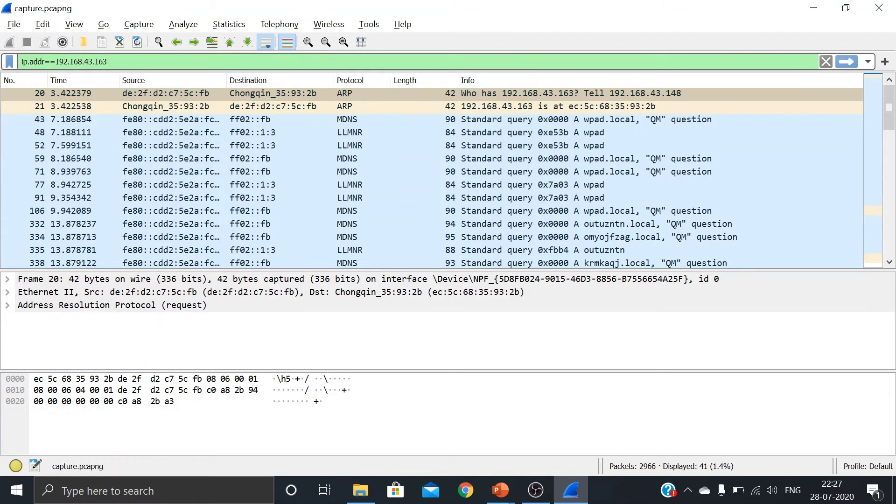
- Reveal the "Reject packets." and "Filter by Protocol." bullets in the PowerPoint slide show and return to Wireshark
{"action": "key", "text": "alt+Tab"}
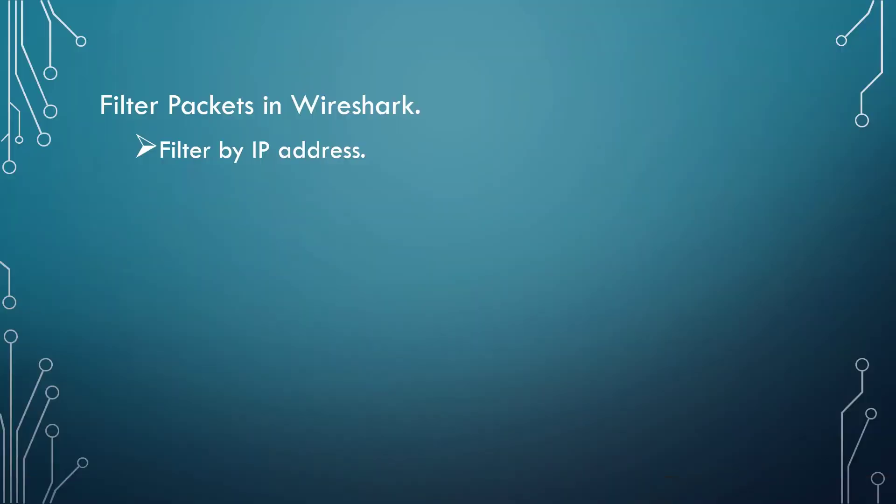
{"action": "key", "text": "Right"}
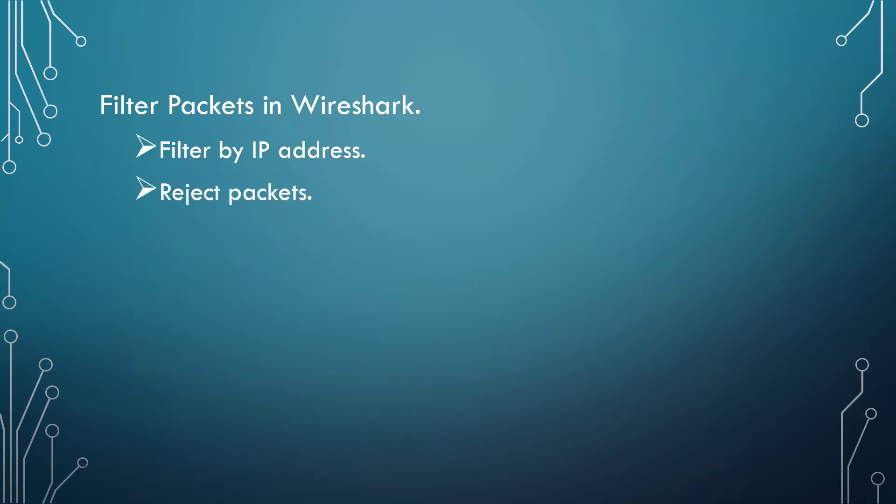
{"action": "key", "text": "Right"}
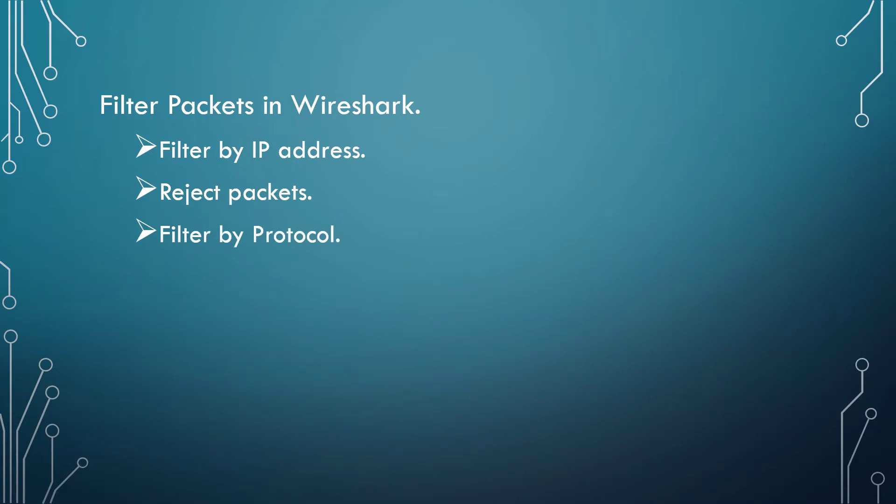
{"action": "key", "text": "alt+Tab"}
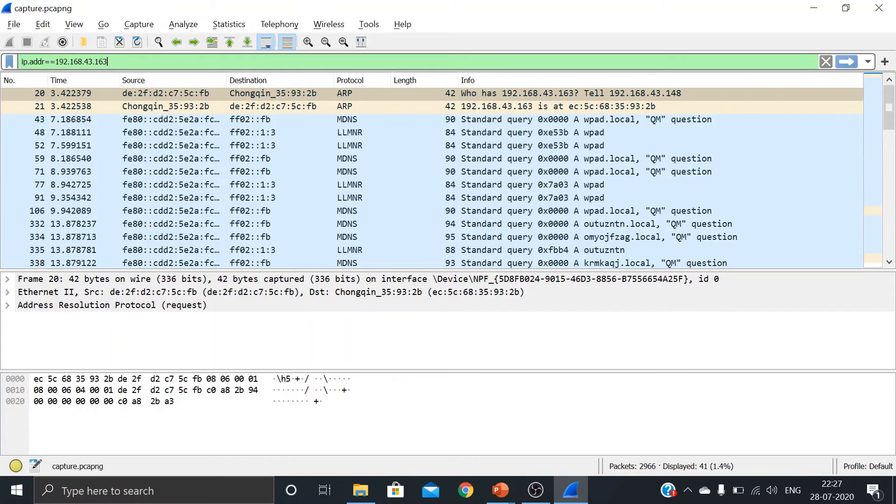
- Replace the IP address display filter with http and apply it to show only HTTP packets
{"action": "key", "text": "BackSpace"}
{"action": "key", "text": "BackSpace"}
{"action": "key", "text": "BackSpace"}
{"action": "key", "text": "BackSpace"}
{"action": "key", "text": "BackSpace"}
{"action": "key", "text": "BackSpace"}
{"action": "key", "text": "BackSpace"}
{"action": "key", "text": "BackSpace"}
{"action": "key", "text": "BackSpace"}
{"action": "key", "text": "BackSpace"}
{"action": "key", "text": "BackSpace"}
{"action": "key", "text": "BackSpace"}
{"action": "key", "text": "BackSpace"}
{"action": "key", "text": "BackSpace"}
{"action": "key", "text": "BackSpace"}
{"action": "key", "text": "BackSpace"}
{"action": "key", "text": "BackSpace"}
{"action": "key", "text": "BackSpace"}
{"action": "key", "text": "BackSpace"}
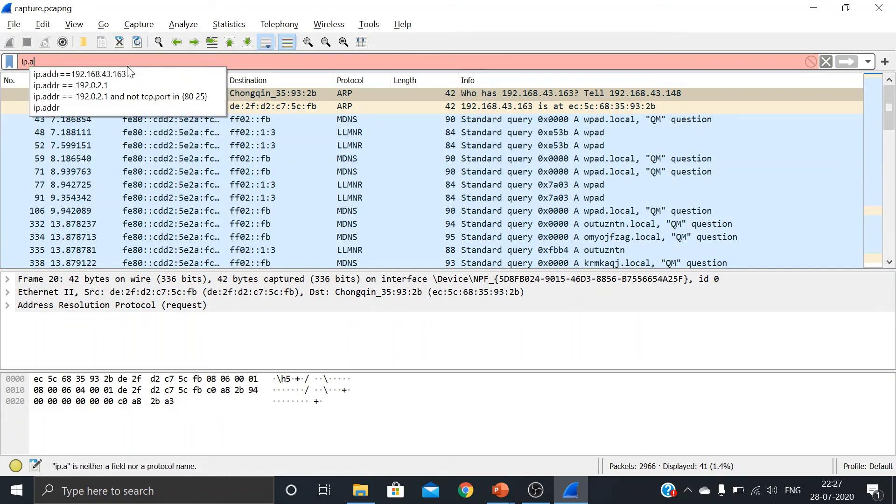
{"action": "key", "text": "BackSpace"}
{"action": "key", "text": "BackSpace"}
{"action": "key", "text": "BackSpace"}
{"action": "key", "text": "BackSpace"}
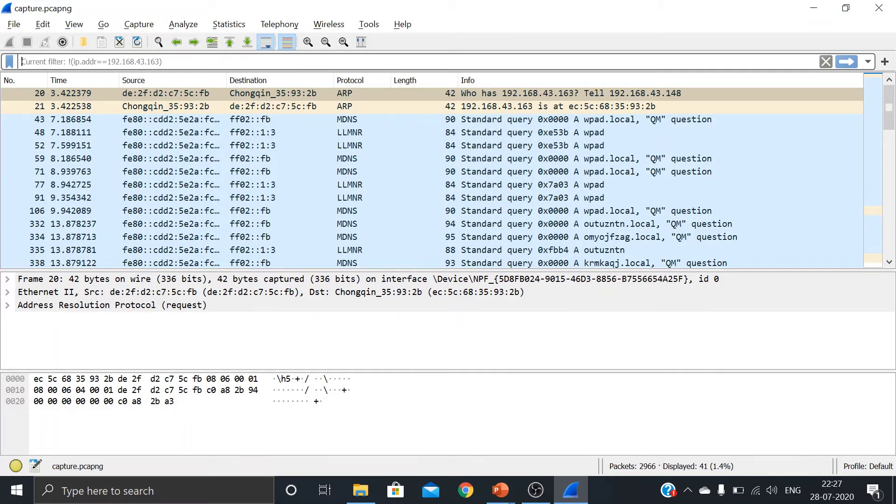
{"action": "left_click", "coordinate": [127, 66]}
{"action": "type", "text": "h"}
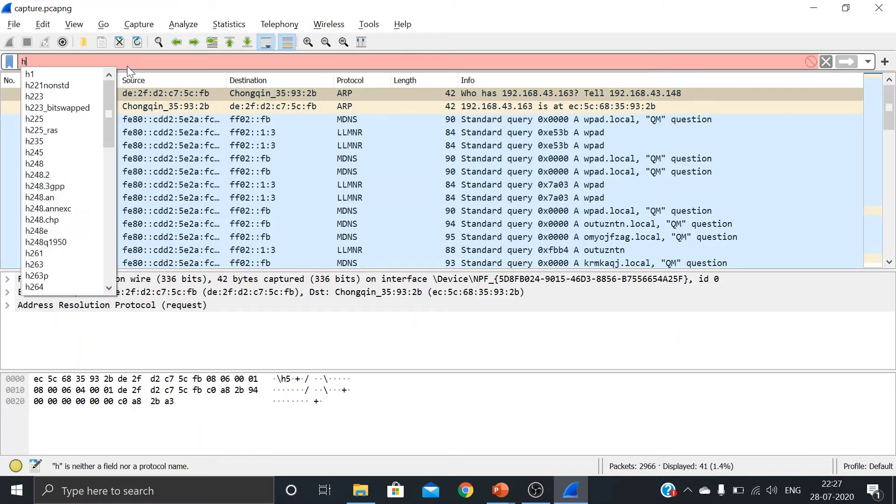
{"action": "type", "text": "ttp"}
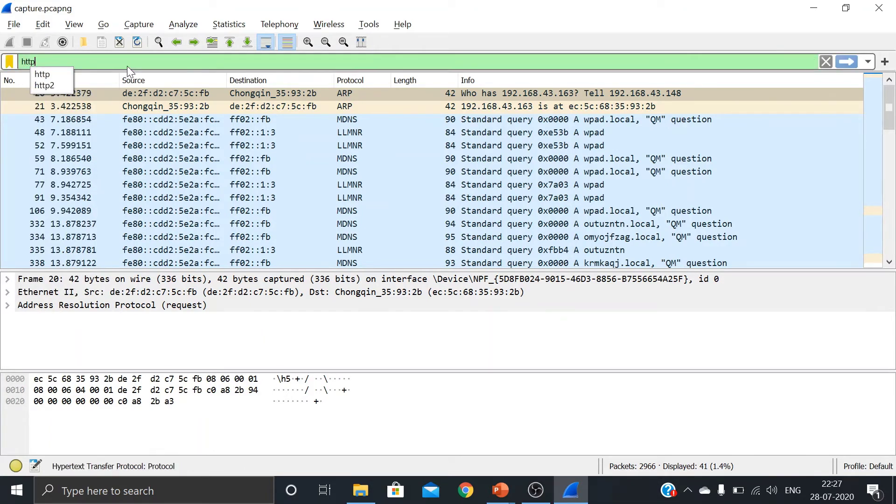
{"action": "key", "text": "Return"}
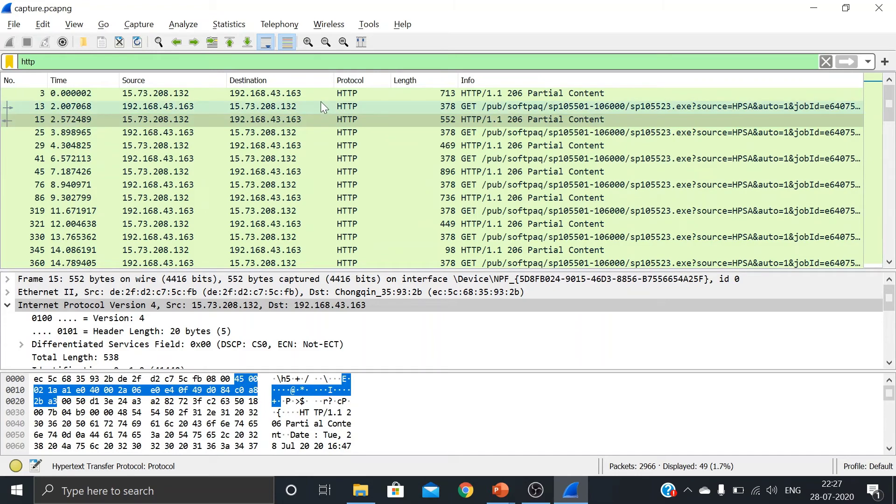
- Change the display filter to dns and apply it to show only DNS packets
{"action": "key", "text": "BackSpace"}
{"action": "key", "text": "BackSpace"}
{"action": "key", "text": "BackSpace"}
{"action": "key", "text": "BackSpace"}
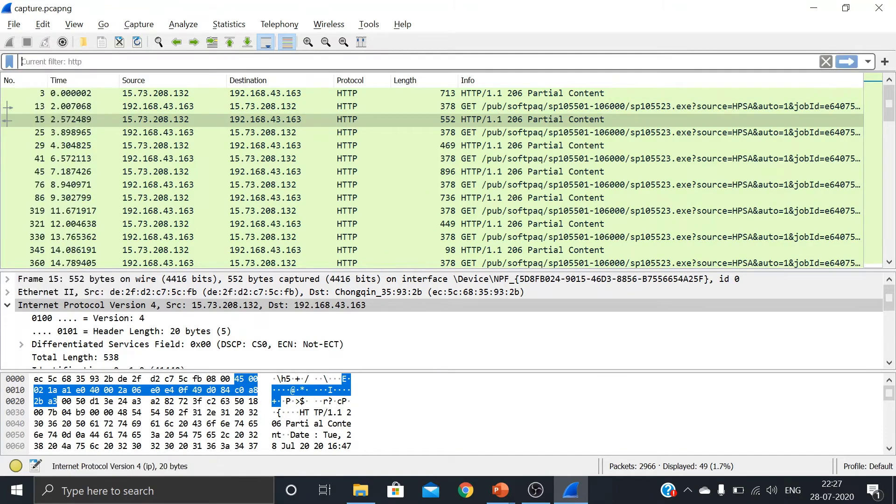
{"action": "type", "text": "dns"}
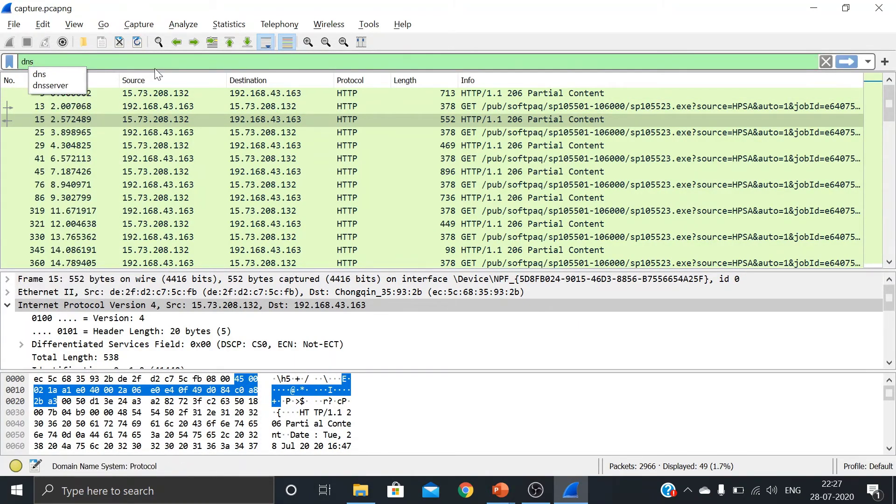
{"action": "key", "text": "Return"}
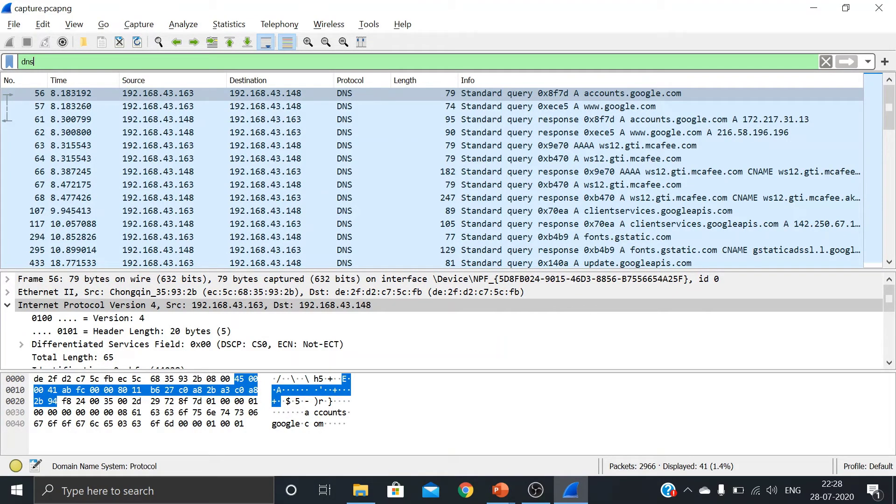
- Clear the dns expression from the display filter
{"action": "key", "text": "BackSpace"}
{"action": "key", "text": "BackSpace"}
{"action": "key", "text": "BackSpace"}
{"action": "type", "text": "https"}
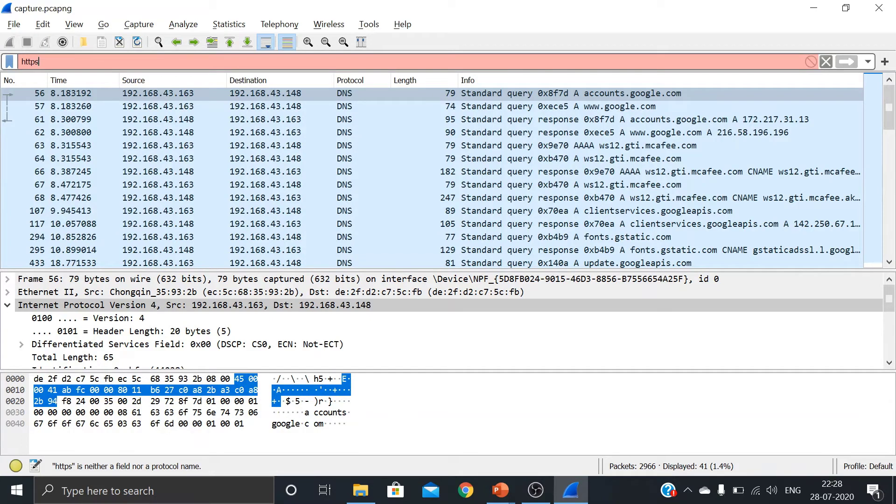
{"action": "key", "text": "BackSpace"}
{"action": "key", "text": "BackSpace"}
{"action": "key", "text": "BackSpace"}
{"action": "key", "text": "BackSpace"}
{"action": "key", "text": "BackSpace"}
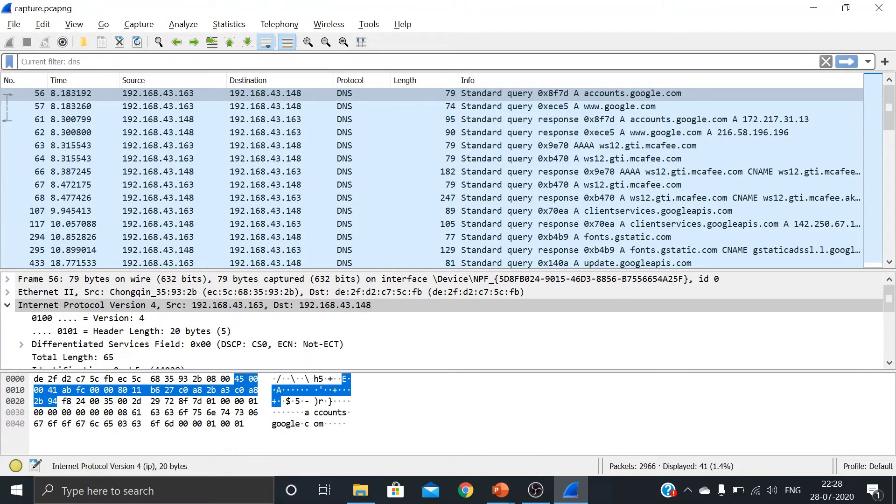
- Apply the display filter ftp to show only FTP packets
{"action": "type", "text": "ftp"}
{"action": "key", "text": "Return"}
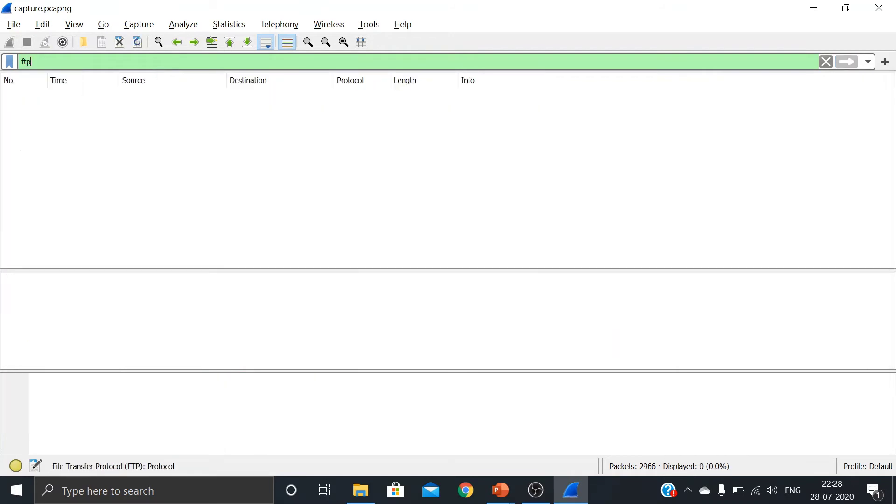
- Replace the ftp display filter with http and apply it
{"action": "key", "text": "BackSpace"}
{"action": "key", "text": "BackSpace"}
{"action": "key", "text": "BackSpace"}
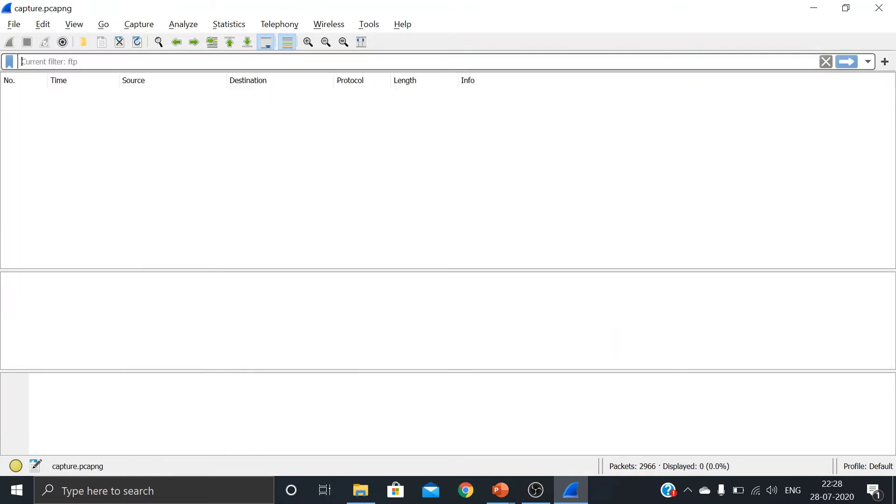
{"action": "type", "text": "http"}
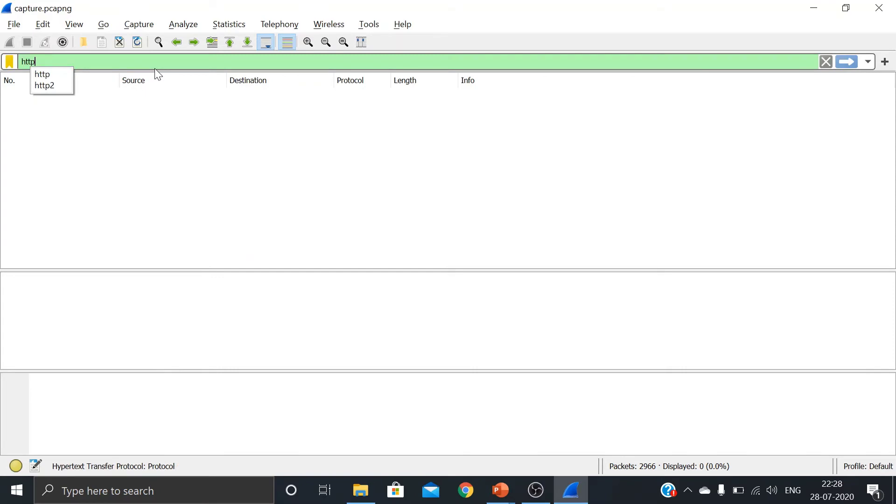
{"action": "key", "text": "Return"}
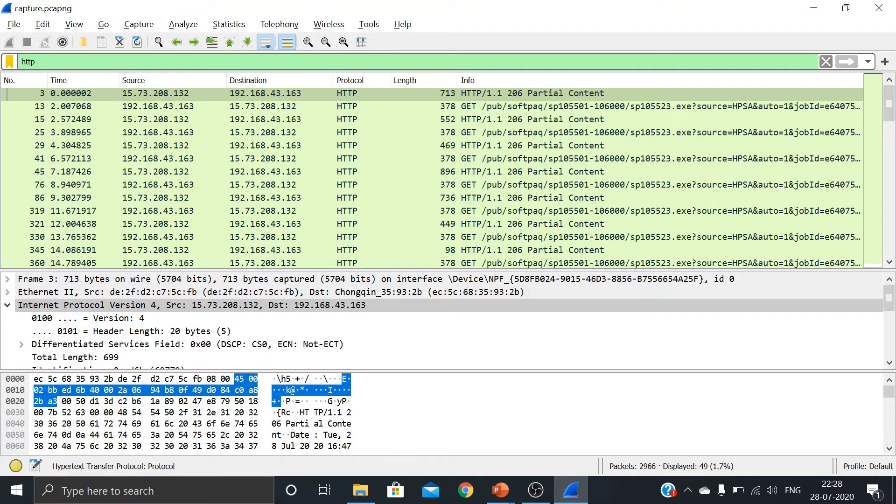
{"action": "type", "text": "and"}
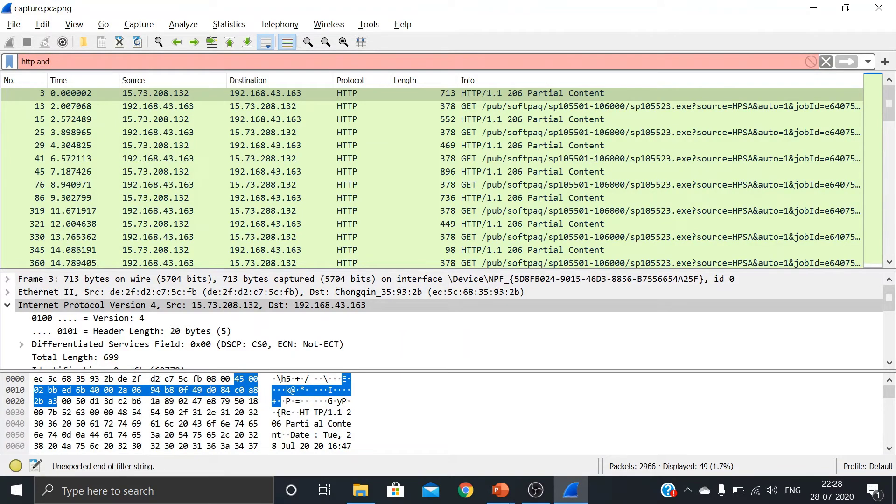
{"action": "key", "text": "BackSpace"}
{"action": "key", "text": "BackSpace"}
{"action": "key", "text": "BackSpace"}
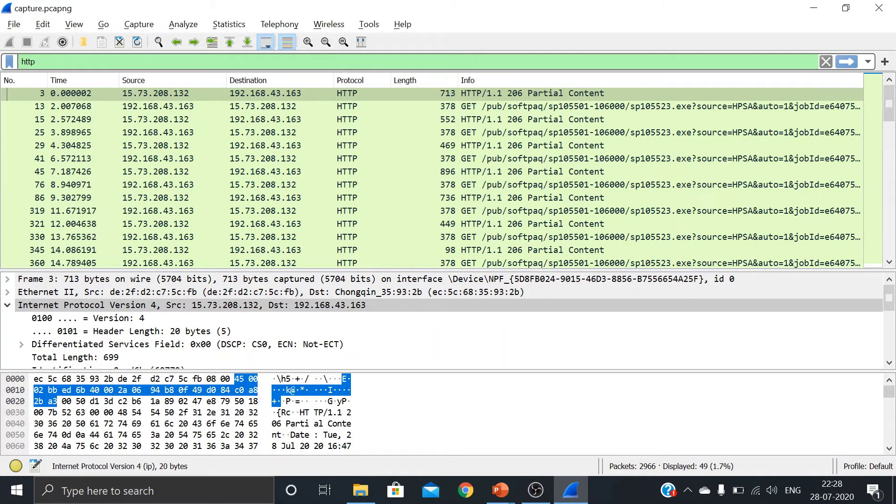
- Extend the display filter to "http or dns" and apply it to show packets of either protocol
{"action": "type", "text": "o"}
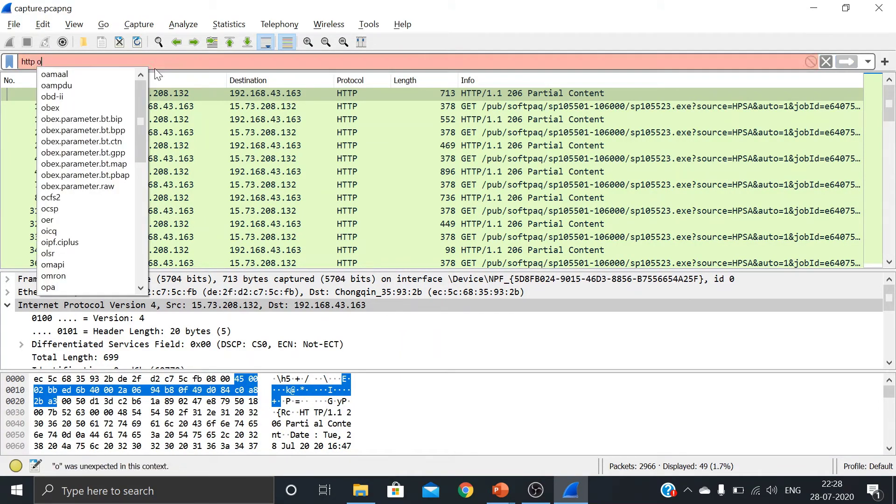
{"action": "type", "text": "r"}
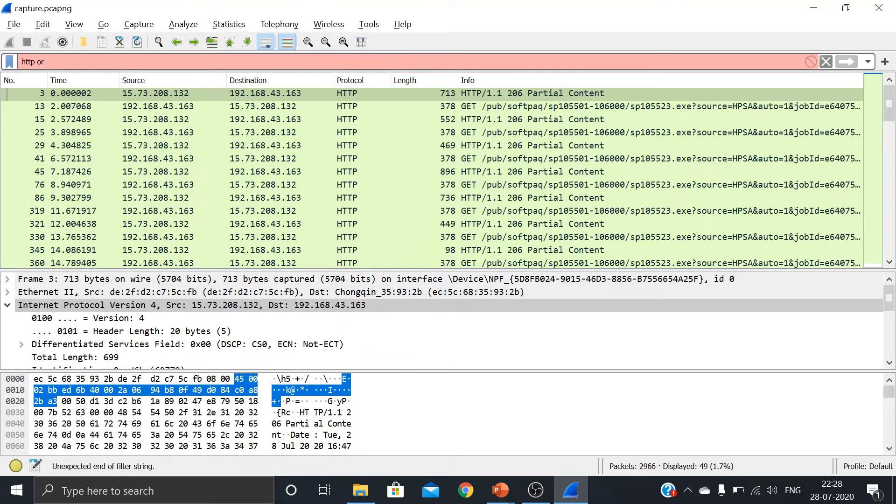
{"action": "type", "text": " dns"}
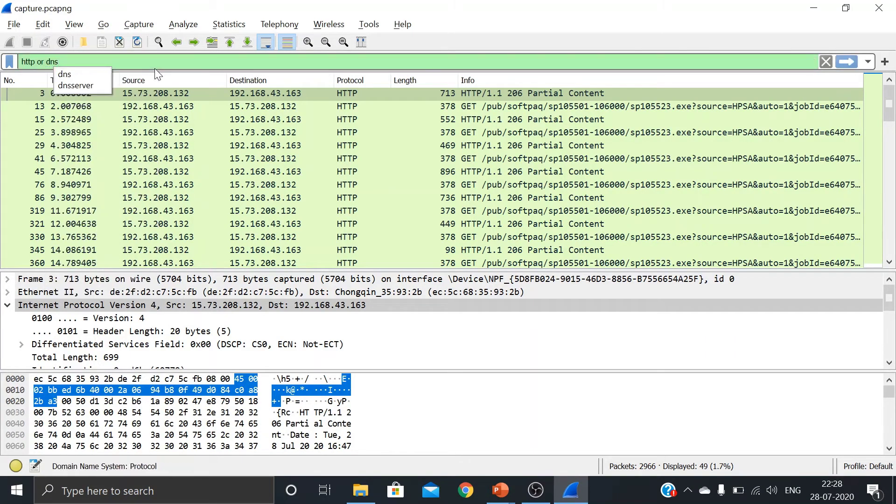
{"action": "key", "text": "Return"}
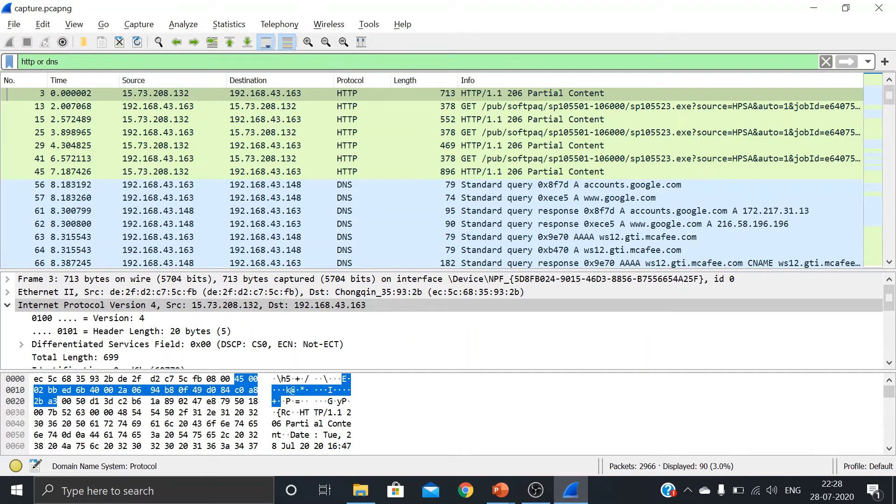
- Reveal the "Filter by Port." bullet in the PowerPoint slide show and return to Wireshark
{"action": "key", "text": "alt+Tab"}
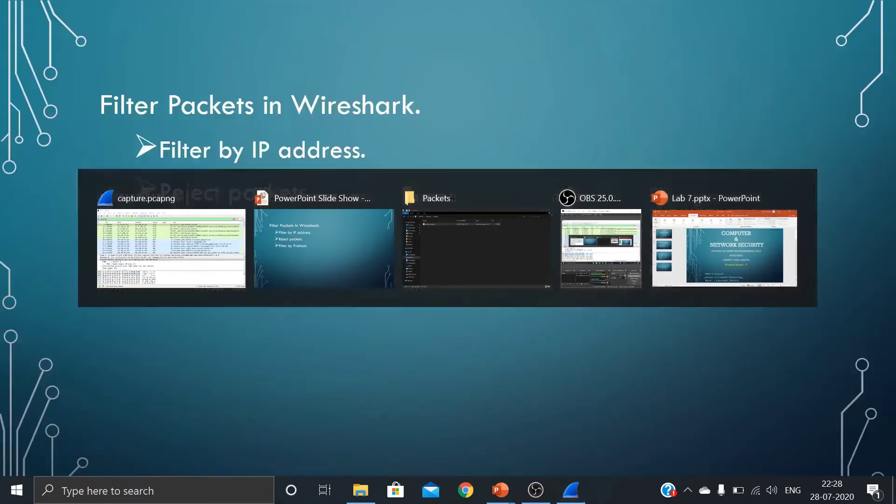
{"action": "key", "text": "Right"}
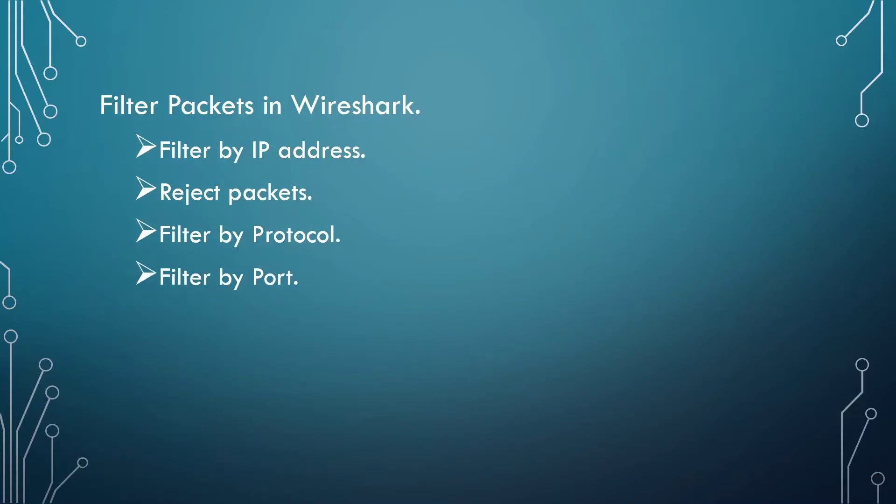
{"action": "key", "text": "alt+Tab"}
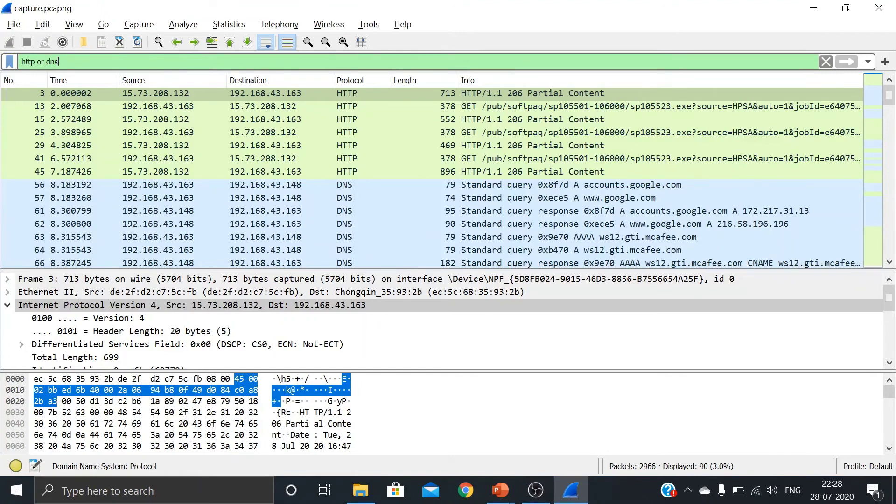
- Replace the protocol display filter with tcp.port==80 and apply it to show only TCP port 80 traffic
{"action": "key", "text": "BackSpace"}
{"action": "key", "text": "BackSpace"}
{"action": "key", "text": "BackSpace"}
{"action": "key", "text": "BackSpace"}
{"action": "key", "text": "BackSpace"}
{"action": "key", "text": "BackSpace"}
{"action": "key", "text": "BackSpace"}
{"action": "key", "text": "BackSpace"}
{"action": "key", "text": "BackSpace"}
{"action": "key", "text": "BackSpace"}
{"action": "key", "text": "BackSpace"}
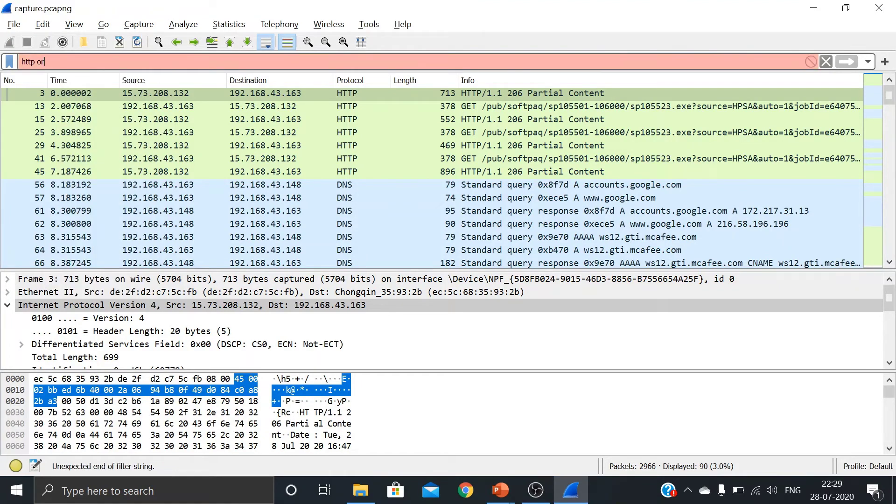
{"action": "type", "text": "t"}
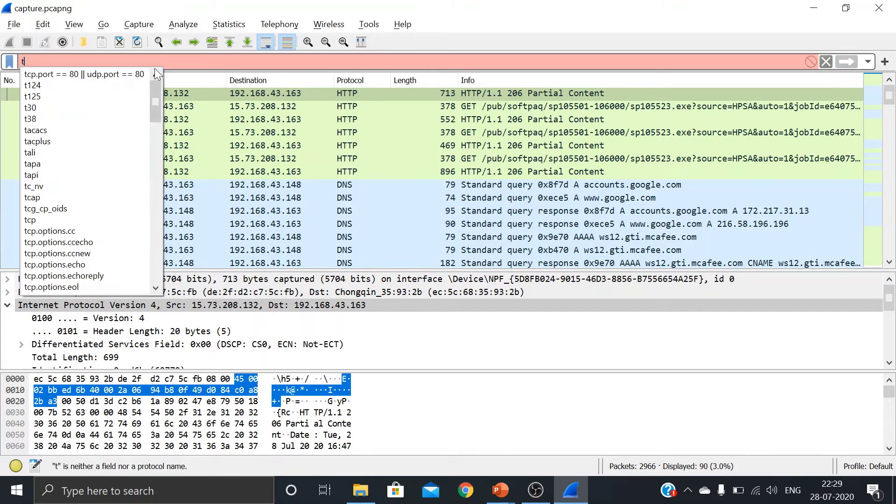
{"action": "type", "text": "cp"}
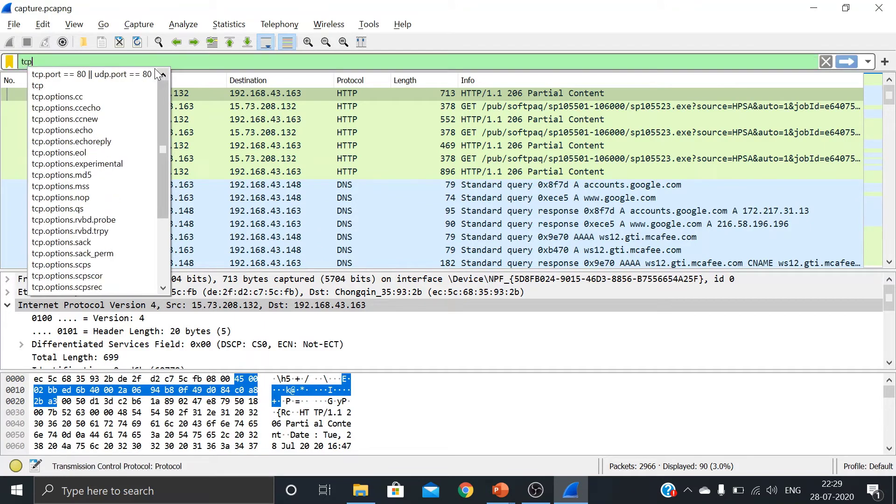
{"action": "type", "text": ".por"}
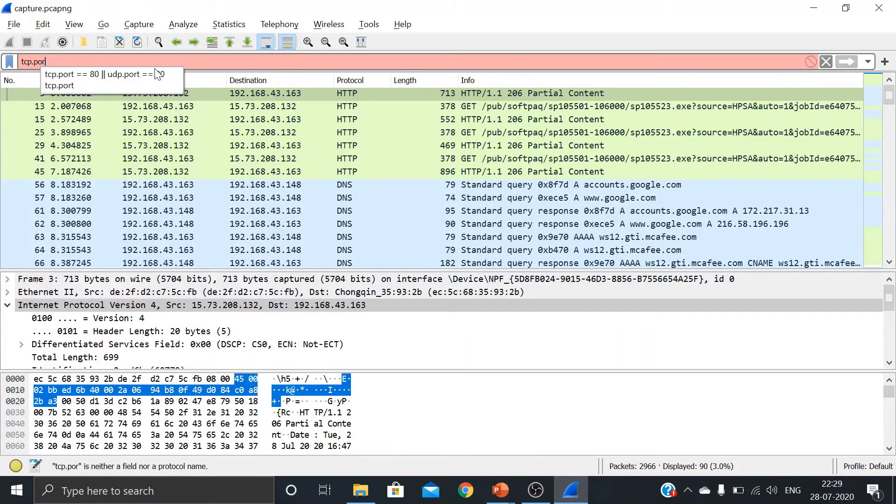
{"action": "type", "text": "t==80"}
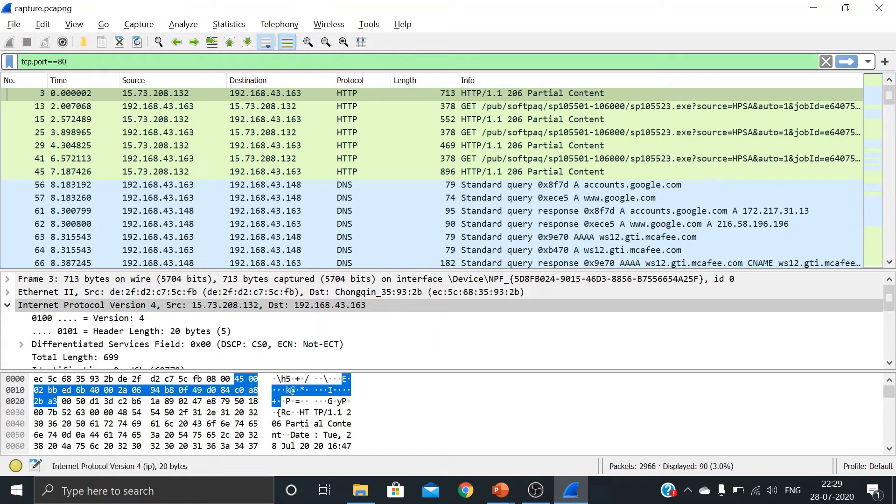
{"action": "key", "text": "Return"}
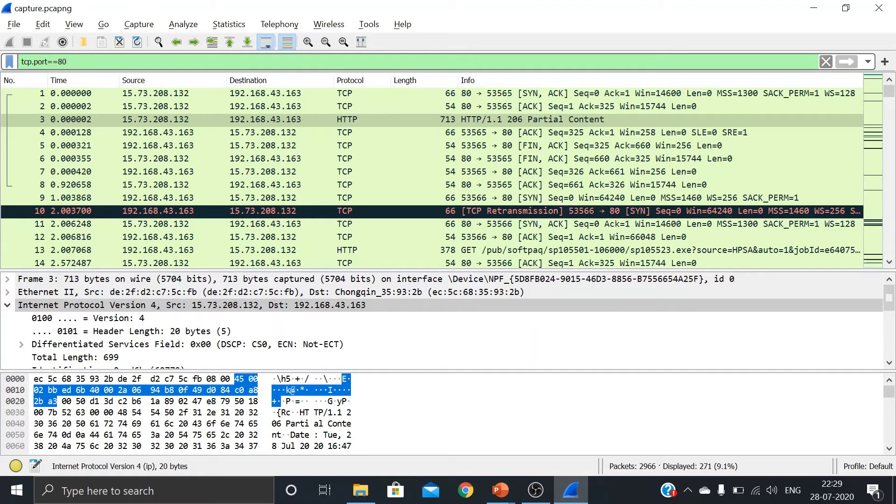
- Change the port number in the display filter to 443 and apply tcp.port==443
{"action": "key", "text": "BackSpace"}
{"action": "key", "text": "BackSpace"}
{"action": "type", "text": "443"}
{"action": "key", "text": "Return"}
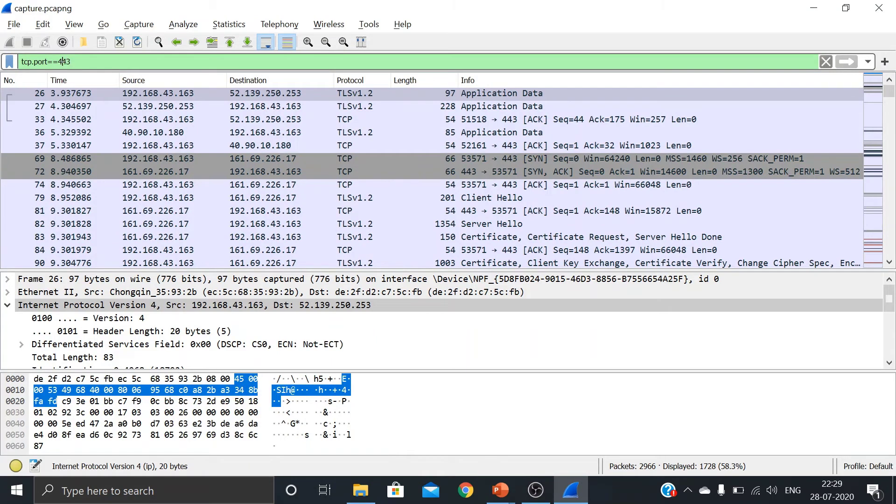
- Change the display filter to tcp.srcport==443 and apply it to show only traffic from source port 443
{"action": "left_click", "coordinate": [43, 61]}
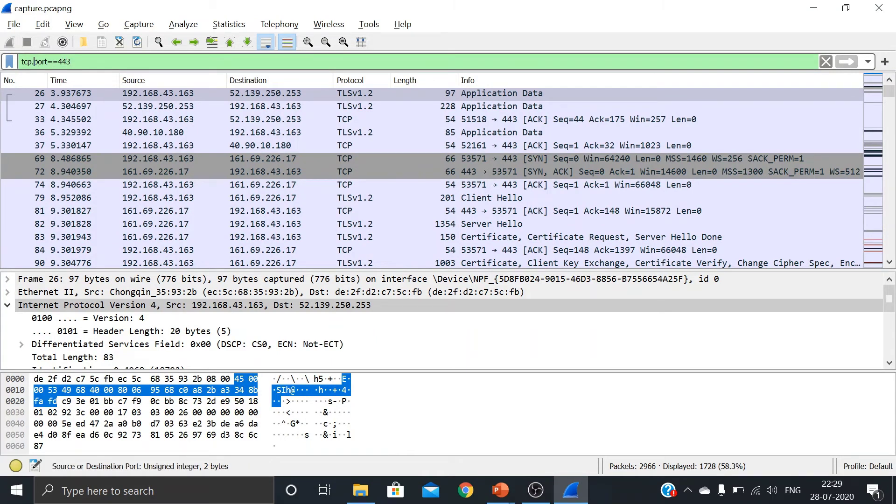
{"action": "type", "text": "src"}
{"action": "key", "text": "Return"}
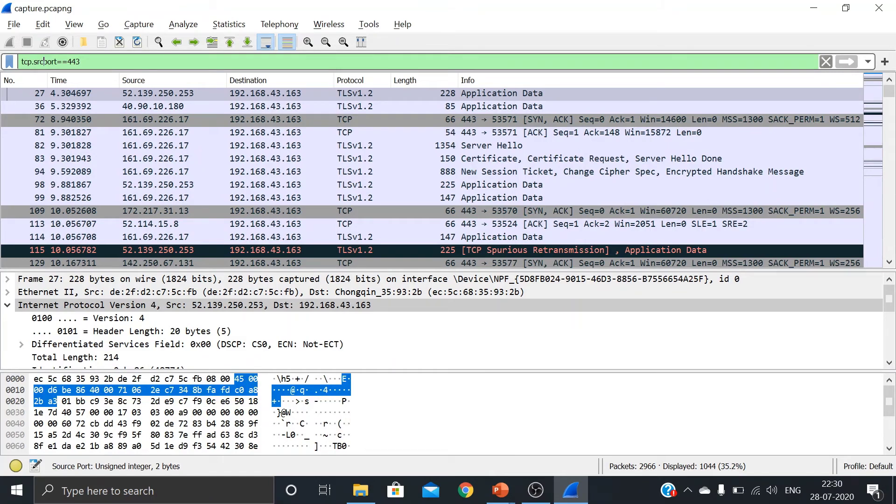
- Change the display filter to tcp.dstport==443 and apply it to show only traffic to destination port 443
{"action": "key", "text": "BackSpace"}
{"action": "key", "text": "BackSpace"}
{"action": "key", "text": "BackSpace"}
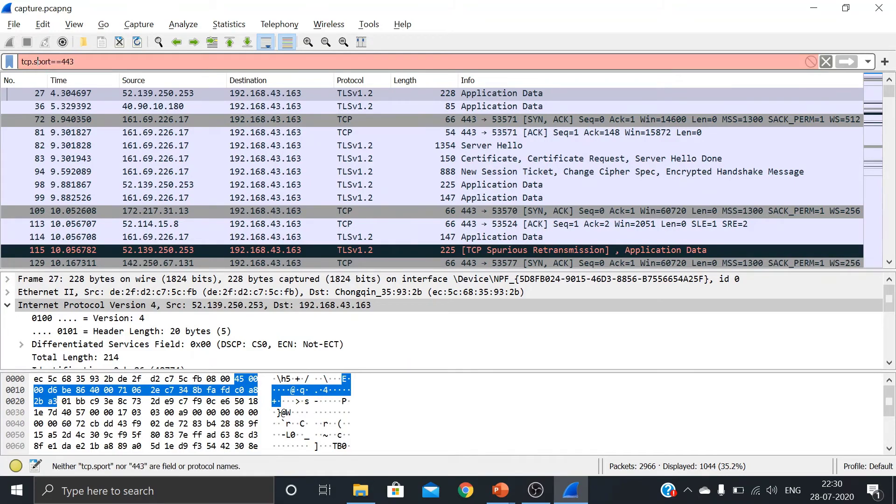
{"action": "type", "text": "dst"}
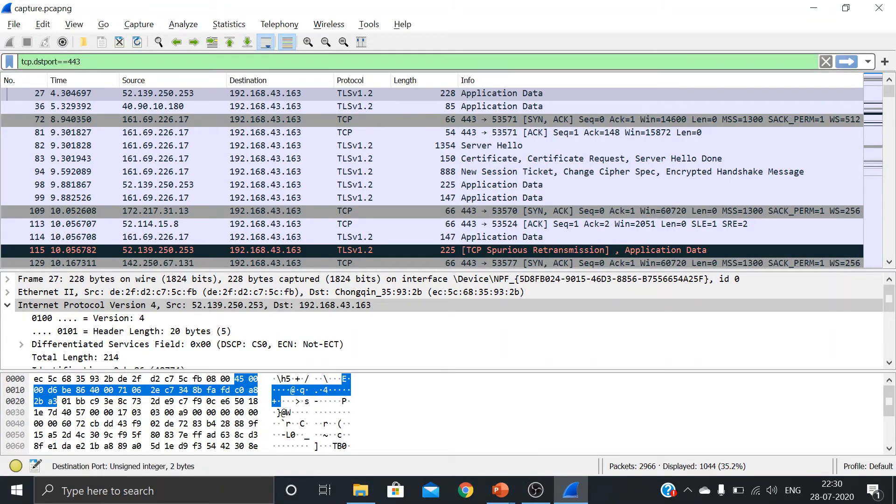
{"action": "key", "text": "Return"}
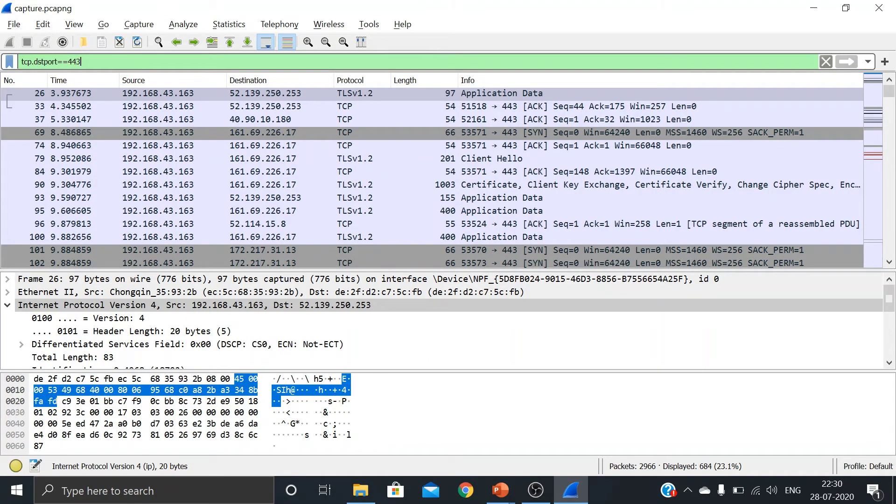
- Reveal the "Filter by URL." bullet in the PowerPoint slide show and return to Wireshark
{"action": "key", "text": "alt+Tab"}
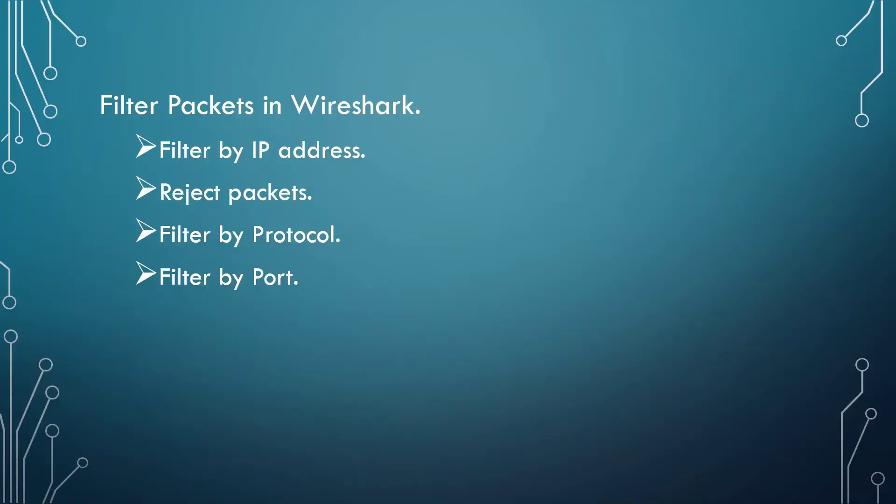
{"action": "key", "text": "Right"}
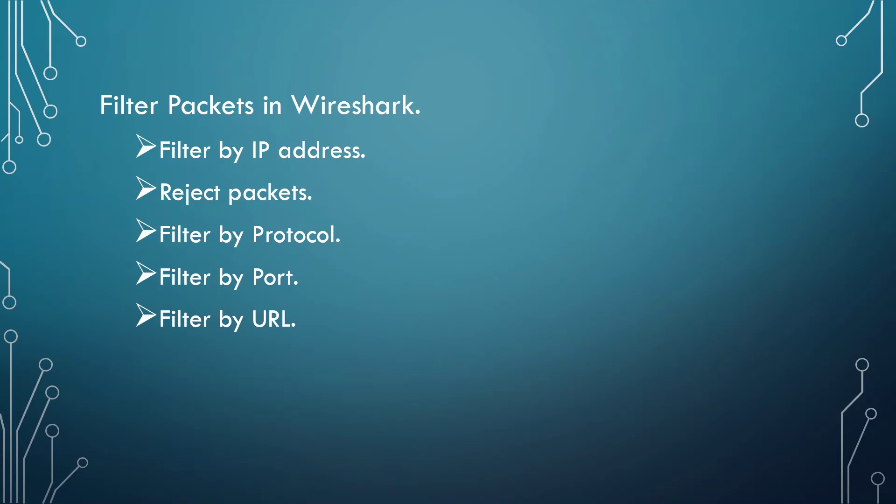
{"action": "key", "text": "alt+Tab"}
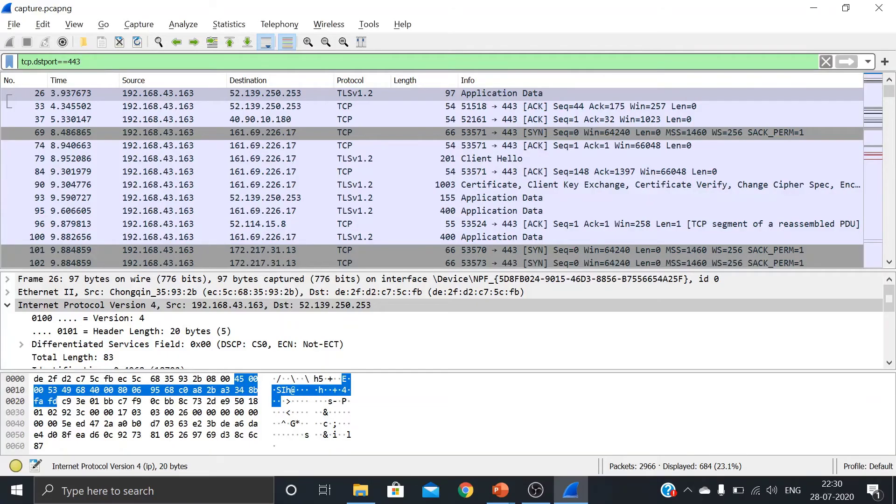
{"action": "left_click", "coordinate": [89, 61]}
{"action": "key", "text": "BackSpace"}
{"action": "key", "text": "BackSpace"}
{"action": "key", "text": "BackSpace"}
{"action": "key", "text": "BackSpace"}
{"action": "key", "text": "BackSpace"}
{"action": "key", "text": "BackSpace"}
{"action": "key", "text": "BackSpace"}
{"action": "key", "text": "BackSpace"}
{"action": "key", "text": "BackSpace"}
{"action": "key", "text": "BackSpace"}
{"action": "key", "text": "BackSpace"}
{"action": "key", "text": "BackSpace"}
{"action": "key", "text": "BackSpace"}
{"action": "key", "text": "BackSpace"}
{"action": "key", "text": "BackSpace"}
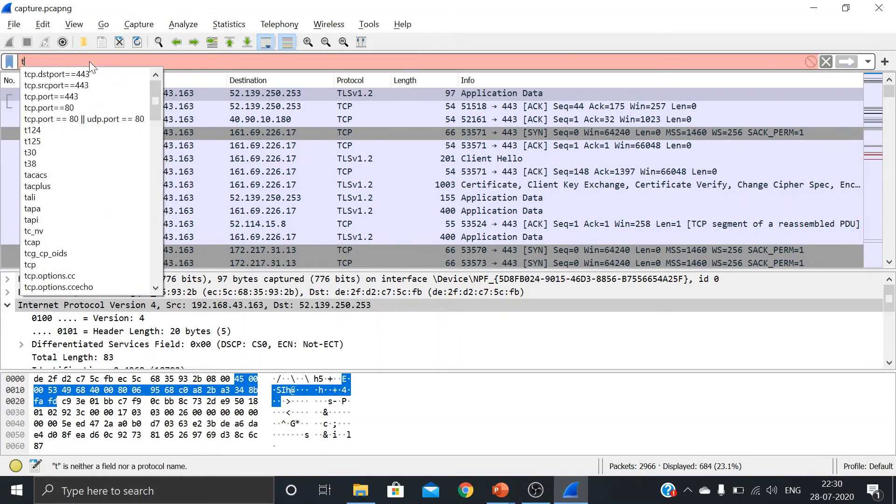
{"action": "key", "text": "BackSpace"}
{"action": "type", "text": "http."}
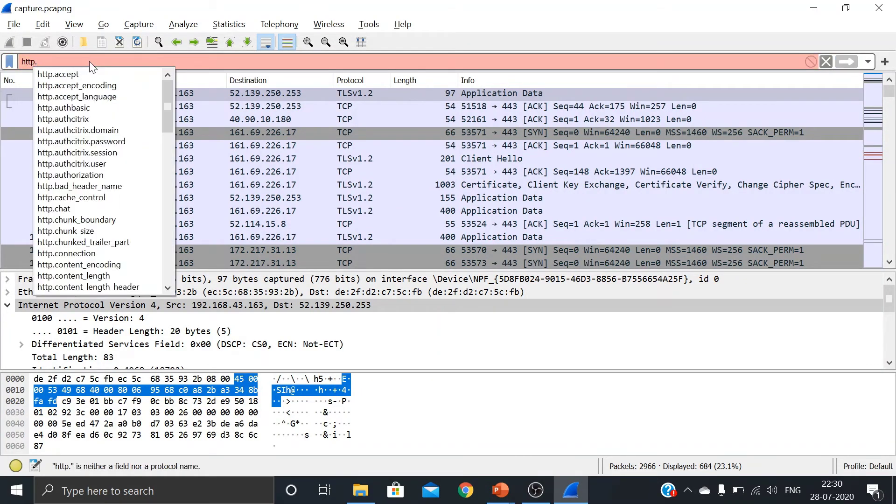
{"action": "type", "text": "host"}
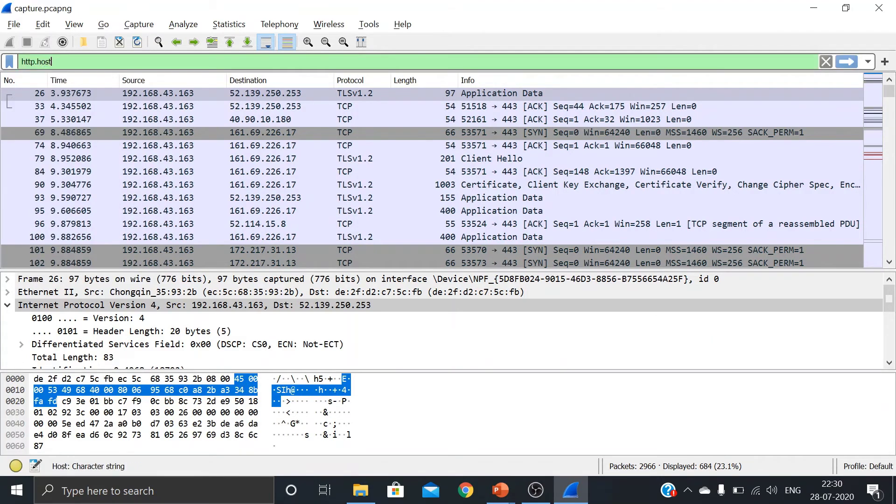
{"action": "type", "text": "=="}
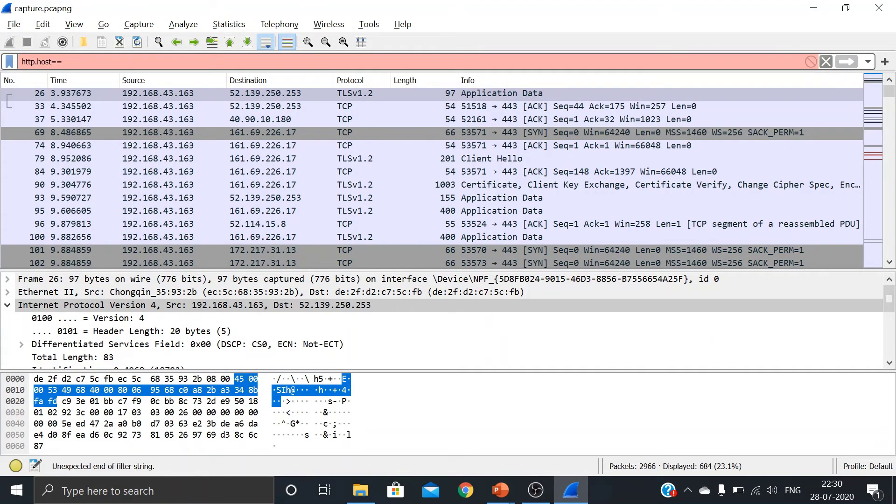
{"action": "type", "text": "\""}
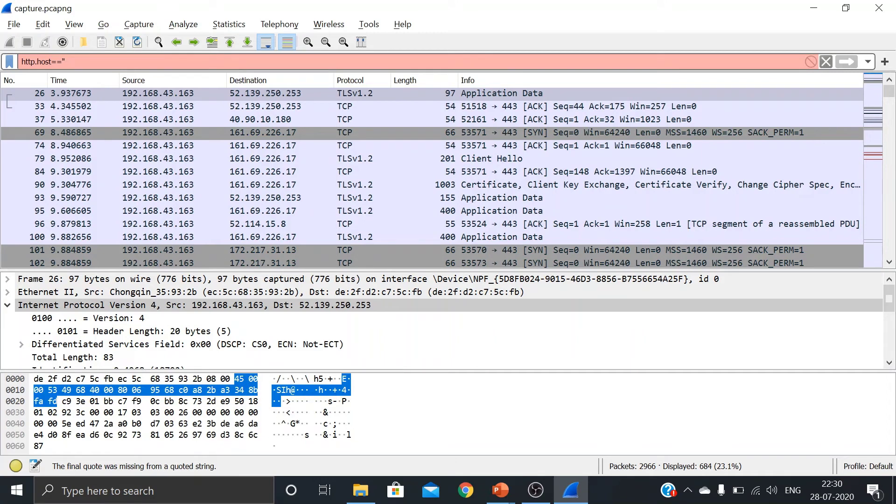
{"action": "type", "text": "www.google.com\""}
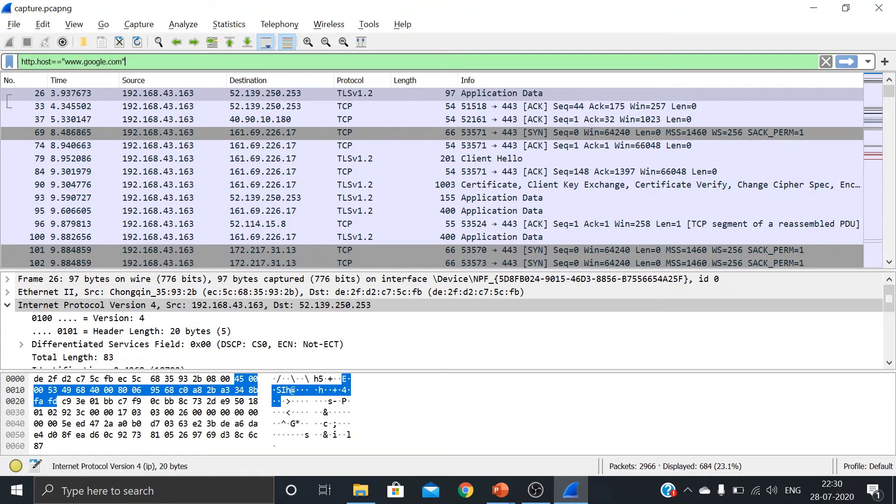
{"action": "key", "text": "Return"}
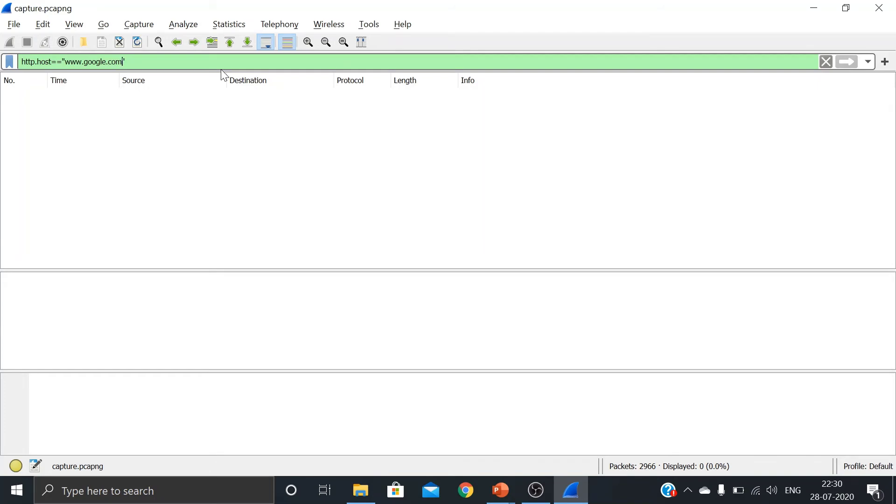
- Shorten the host name in the display filter to "google" and apply http.host=="google"
{"action": "key", "text": "BackSpace"}
{"action": "key", "text": "BackSpace"}
{"action": "key", "text": "BackSpace"}
{"action": "key", "text": "BackSpace"}
{"action": "key", "text": "Left"}
{"action": "key", "text": "Left"}
{"action": "key", "text": "Left"}
{"action": "key", "text": "Left"}
{"action": "key", "text": "Left"}
{"action": "key", "text": "BackSpace"}
{"action": "key", "text": "BackSpace"}
{"action": "key", "text": "BackSpace"}
{"action": "key", "text": "BackSpace"}
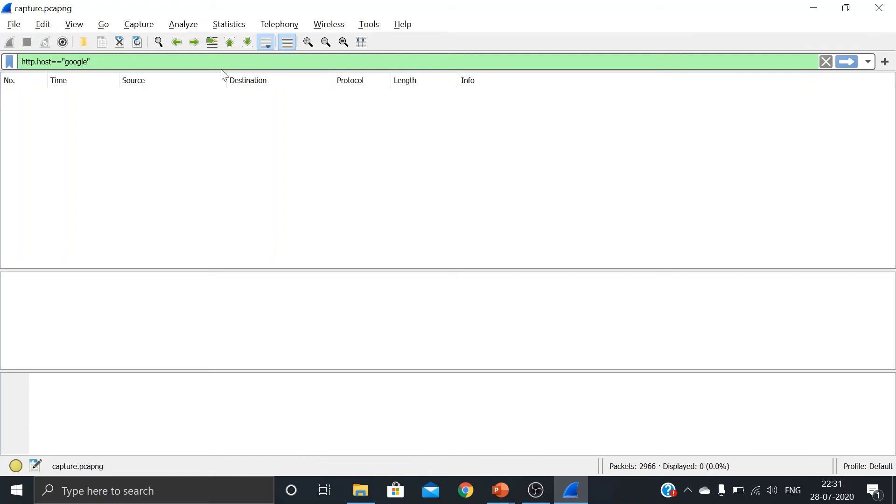
{"action": "key", "text": "Return"}
{"action": "type", "text": "www."}
{"action": "key", "text": "Right"}
{"action": "key", "text": "Right"}
{"action": "key", "text": "Right"}
{"action": "key", "text": "Right"}
{"action": "key", "text": "Right"}
{"action": "key", "text": "Right"}
{"action": "type", "text": ".in"}
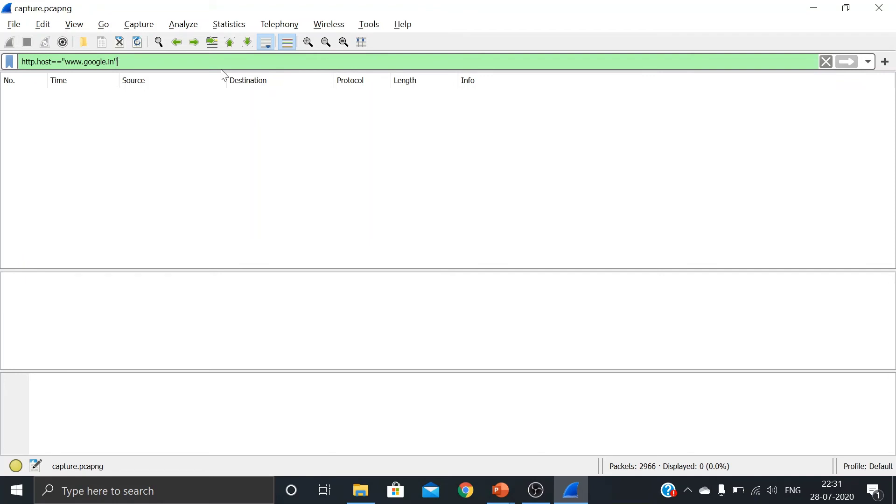
- Reveal the "Filter by time stamp." bullet in the PowerPoint slide show and return to Wireshark
{"action": "key", "text": "alt+Tab"}
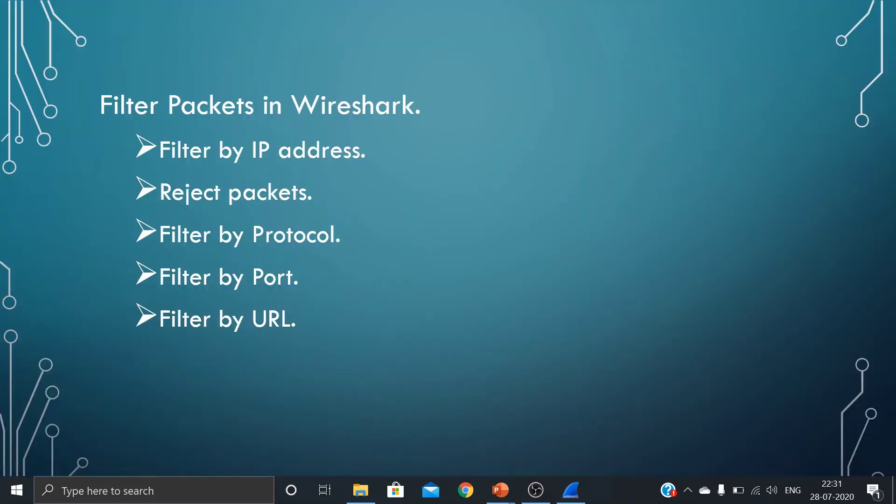
{"action": "key", "text": "Right"}
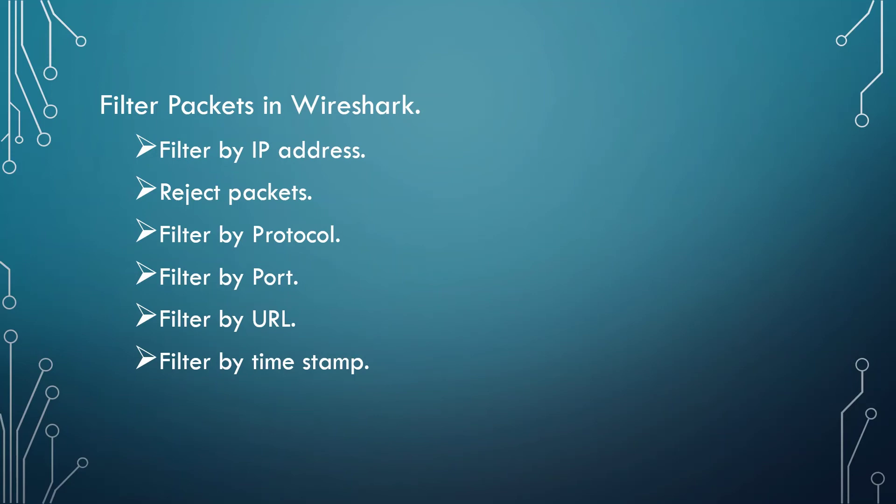
{"action": "key", "text": "alt+Tab"}
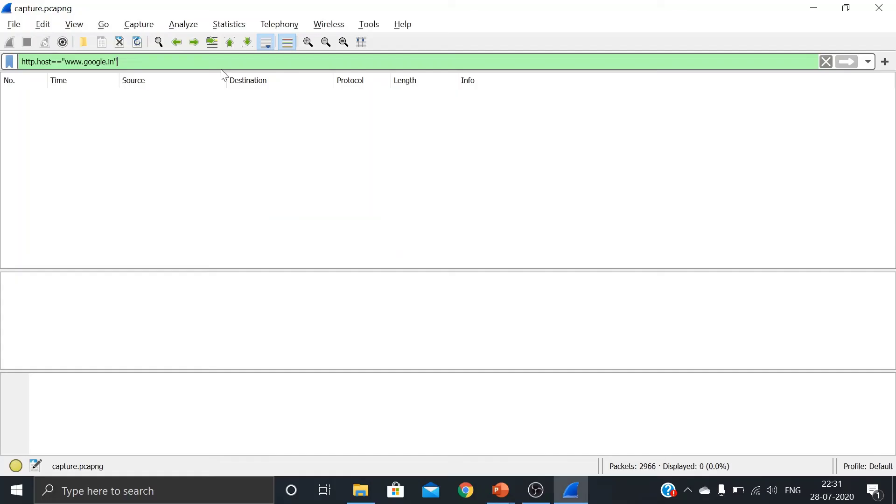
- Delete the whole http.host expression from the display filter
{"action": "key", "text": "BackSpace"}
{"action": "key", "text": "BackSpace"}
{"action": "key", "text": "BackSpace"}
{"action": "key", "text": "BackSpace"}
{"action": "key", "text": "BackSpace"}
{"action": "key", "text": "BackSpace"}
{"action": "key", "text": "BackSpace"}
{"action": "key", "text": "BackSpace"}
{"action": "key", "text": "BackSpace"}
{"action": "key", "text": "BackSpace"}
{"action": "key", "text": "BackSpace"}
{"action": "key", "text": "BackSpace"}
{"action": "key", "text": "BackSpace"}
{"action": "key", "text": "BackSpace"}
{"action": "key", "text": "BackSpace"}
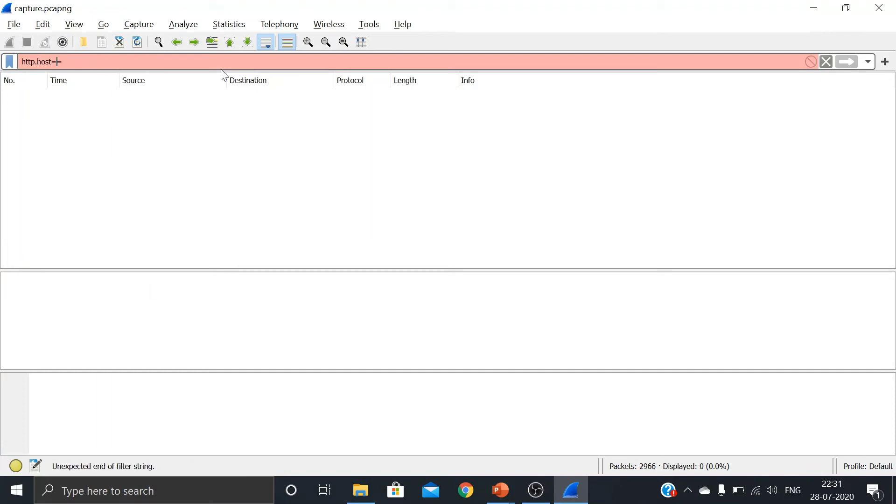
{"action": "key", "text": "BackSpace"}
{"action": "key", "text": "BackSpace"}
{"action": "key", "text": "BackSpace"}
{"action": "key", "text": "BackSpace"}
{"action": "key", "text": "BackSpace"}
{"action": "key", "text": "BackSpace"}
{"action": "key", "text": "BackSpace"}
{"action": "key", "text": "BackSpace"}
{"action": "key", "text": "BackSpace"}
{"action": "key", "text": "BackSpace"}
{"action": "key", "text": "BackSpace"}
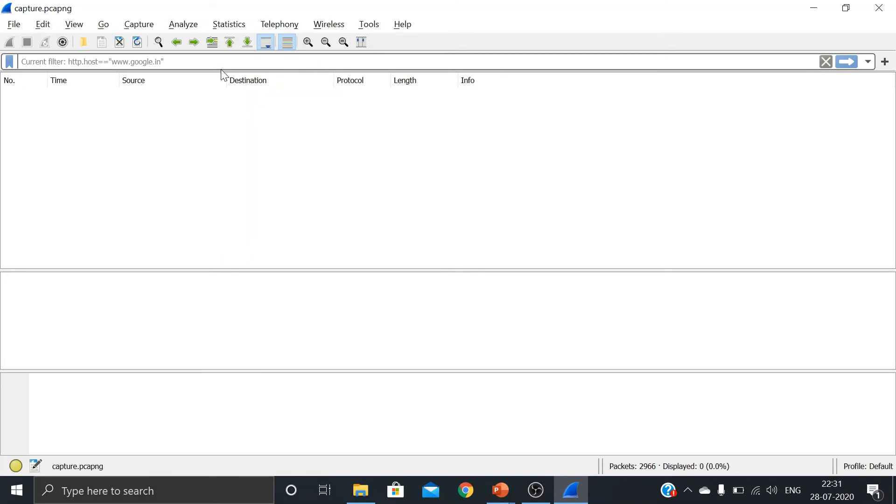
- Enter the display filter frame.time>2020-07-28 and apply it to show packets captured after that date
{"action": "type", "text": "frame"}
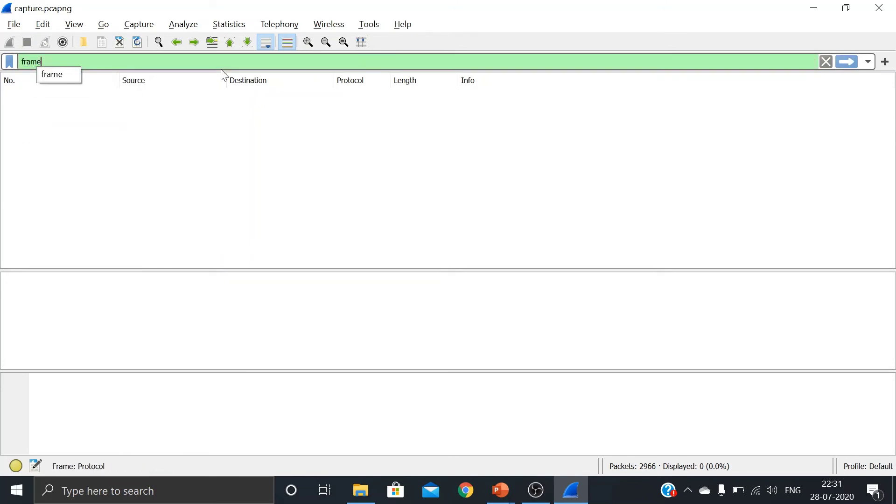
{"action": "type", "text": ".ti"}
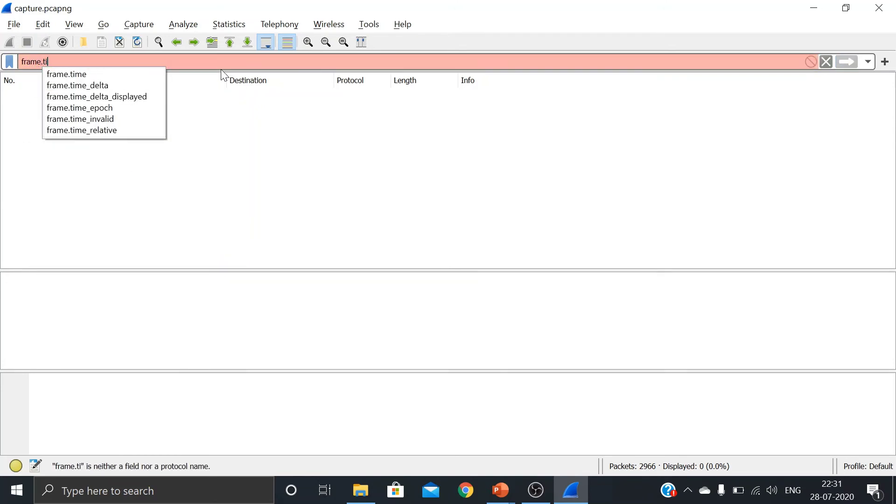
{"action": "type", "text": "me"}
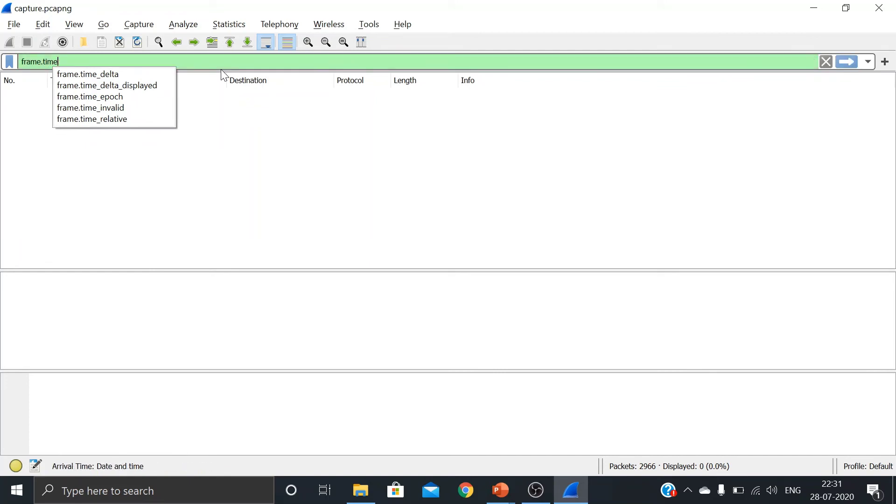
{"action": "type", "text": "="}
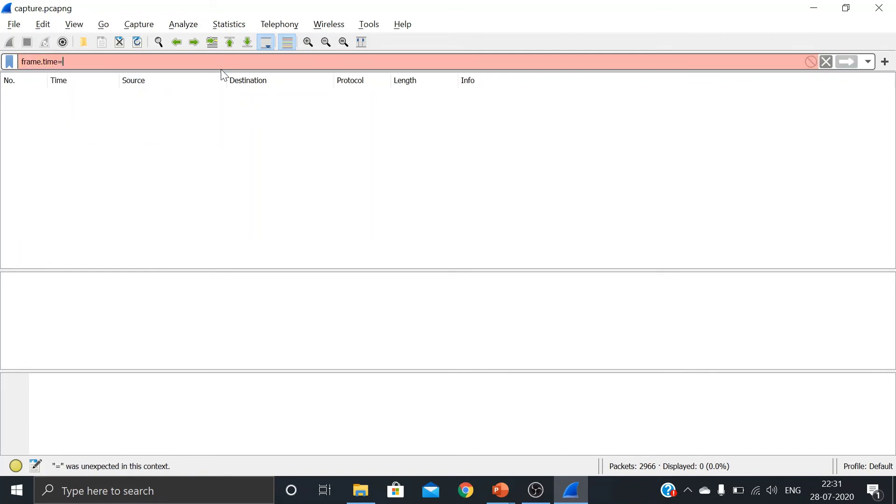
{"action": "type", "text": "2"}
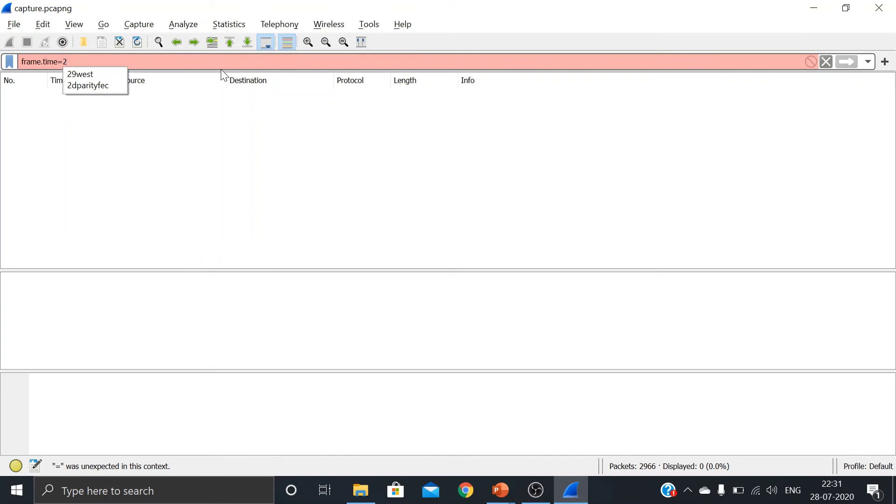
{"action": "type", "text": "020"}
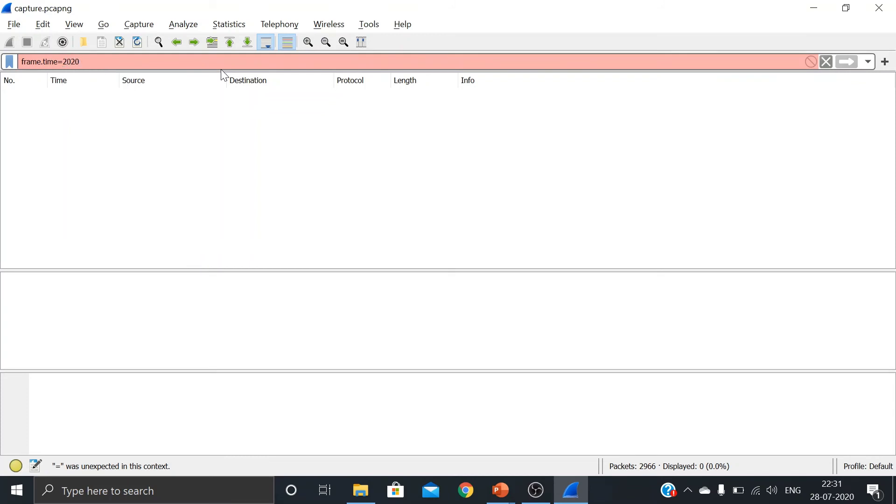
{"action": "type", "text": "-07-28"}
{"action": "key", "text": "Left"}
{"action": "key", "text": "Left"}
{"action": "key", "text": "Left"}
{"action": "key", "text": "Left"}
{"action": "key", "text": "Left"}
{"action": "key", "text": "BackSpace"}
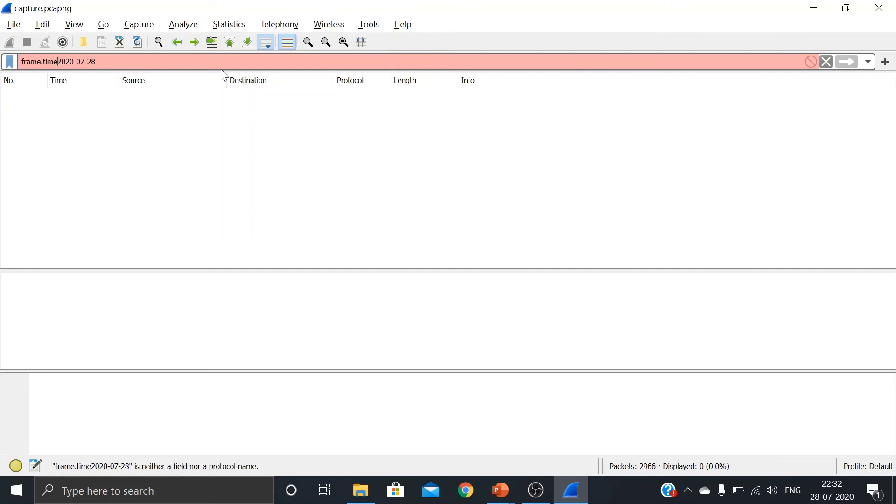
{"action": "type", "text": ">"}
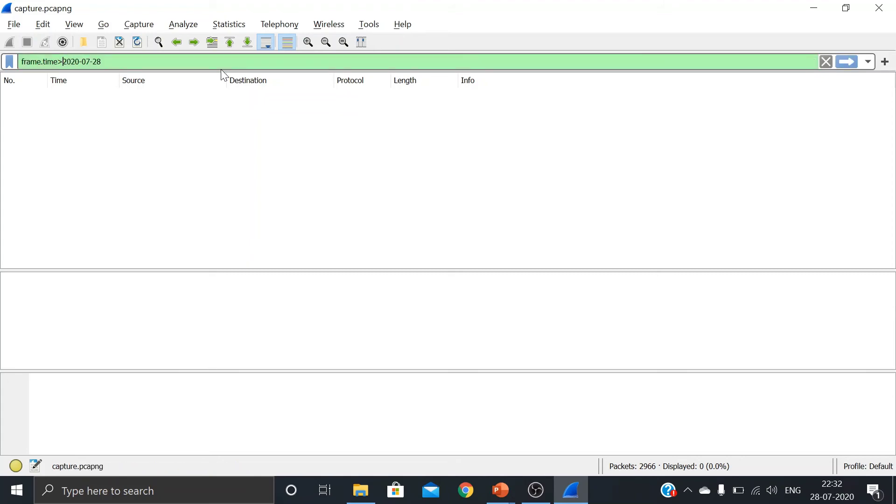
{"action": "key", "text": "Return"}
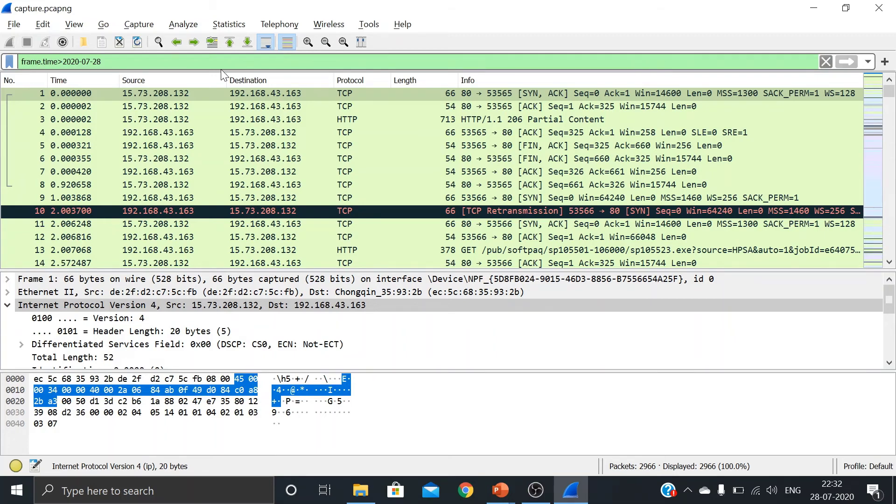
- Add spaces around the greater-than operator so the filter expression reads frame.time > 2020-07-28
{"action": "key", "text": "Left"}
{"action": "key", "text": "Left"}
{"action": "key", "text": "Left"}
{"action": "key", "text": "Left"}
{"action": "key", "text": "Left"}
{"action": "key", "text": "Left"}
{"action": "key", "text": "Left"}
{"action": "key", "text": "Left"}
{"action": "key", "text": "Left"}
{"action": "key", "text": "Left"}
{"action": "key", "text": "Left"}
{"action": "key", "text": "Right"}
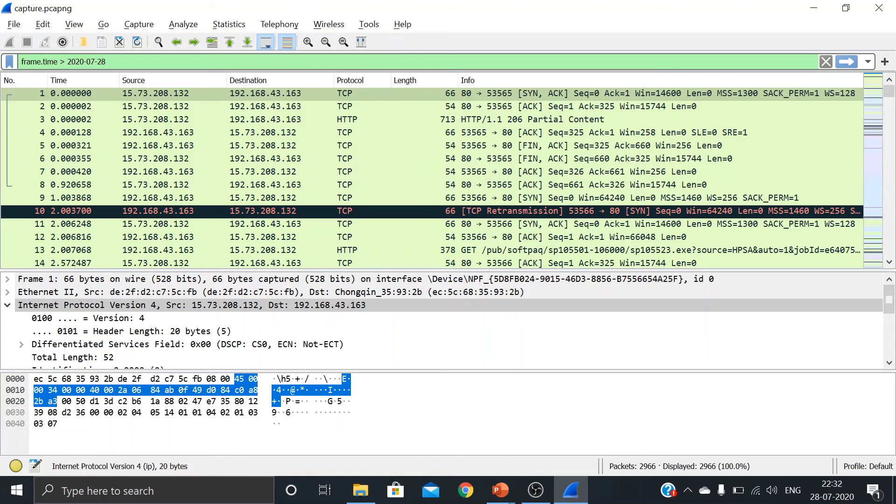
- Reveal the "Filter SYN flag." bullet in the PowerPoint slide show and return to Wireshark
{"action": "key", "text": "alt+Tab"}
{"action": "key", "text": "Right"}
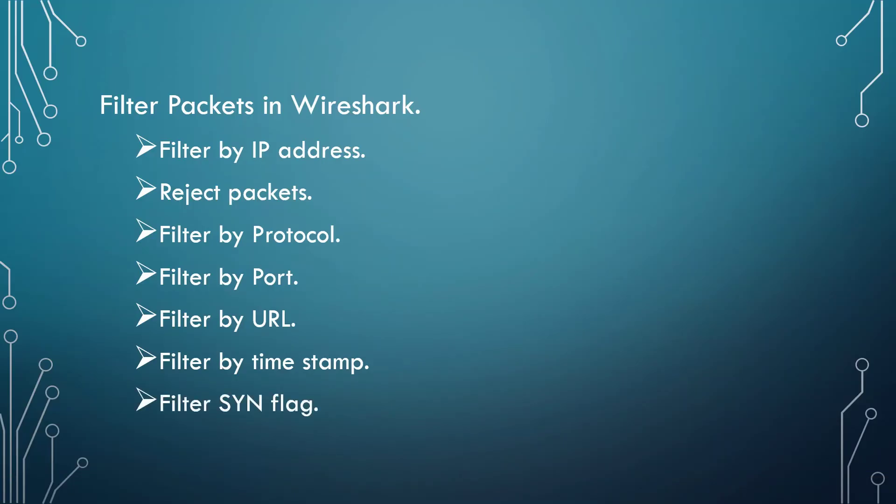
{"action": "key", "text": "alt+Tab"}
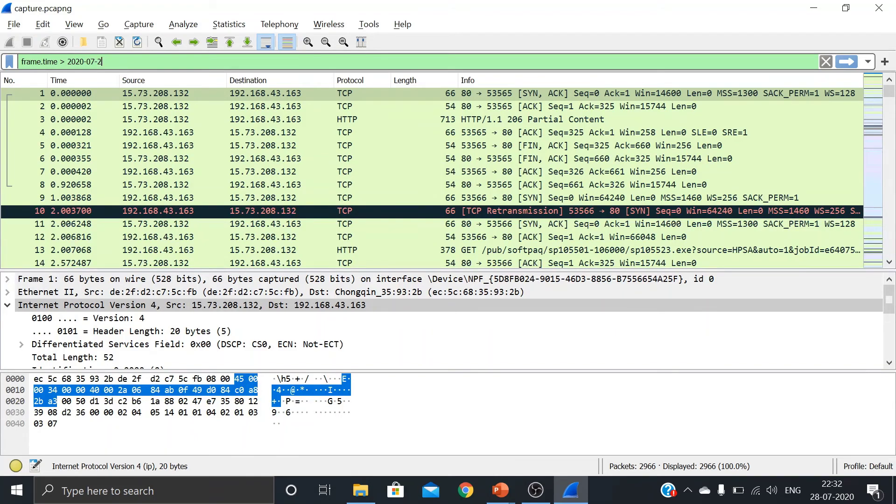
- Delete the whole frame.time expression from the display filter
{"action": "key", "text": "BackSpace"}
{"action": "key", "text": "BackSpace"}
{"action": "key", "text": "BackSpace"}
{"action": "key", "text": "BackSpace"}
{"action": "key", "text": "BackSpace"}
{"action": "key", "text": "BackSpace"}
{"action": "key", "text": "BackSpace"}
{"action": "key", "text": "BackSpace"}
{"action": "key", "text": "BackSpace"}
{"action": "key", "text": "BackSpace"}
{"action": "key", "text": "BackSpace"}
{"action": "key", "text": "BackSpace"}
{"action": "key", "text": "BackSpace"}
{"action": "key", "text": "BackSpace"}
{"action": "key", "text": "BackSpace"}
{"action": "key", "text": "BackSpace"}
{"action": "key", "text": "BackSpace"}
{"action": "key", "text": "BackSpace"}
{"action": "key", "text": "BackSpace"}
{"action": "key", "text": "BackSpace"}
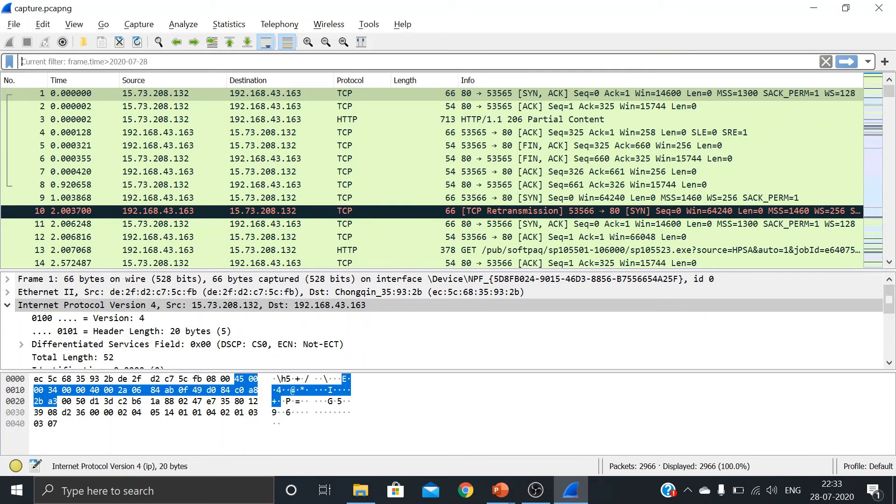
- Enter the display filter tcp.flags.syn==1 and apply it to show packets with the SYN flag set
{"action": "type", "text": "tc"}
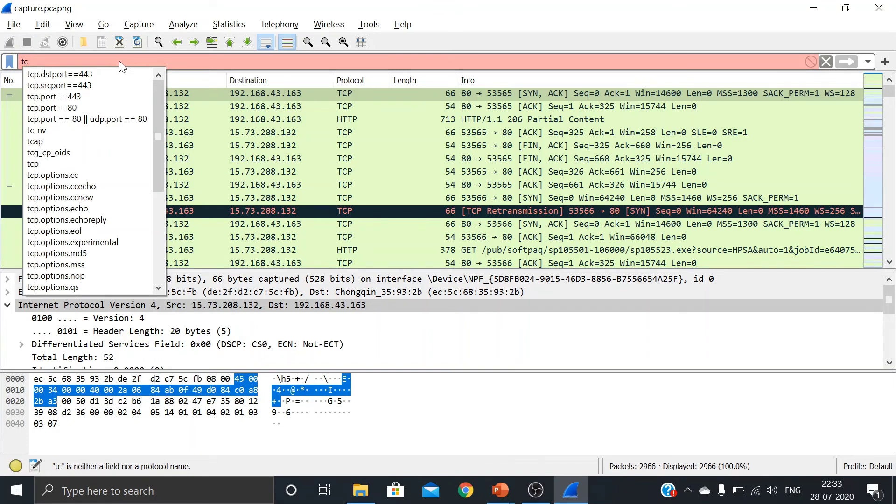
{"action": "type", "text": "p.f"}
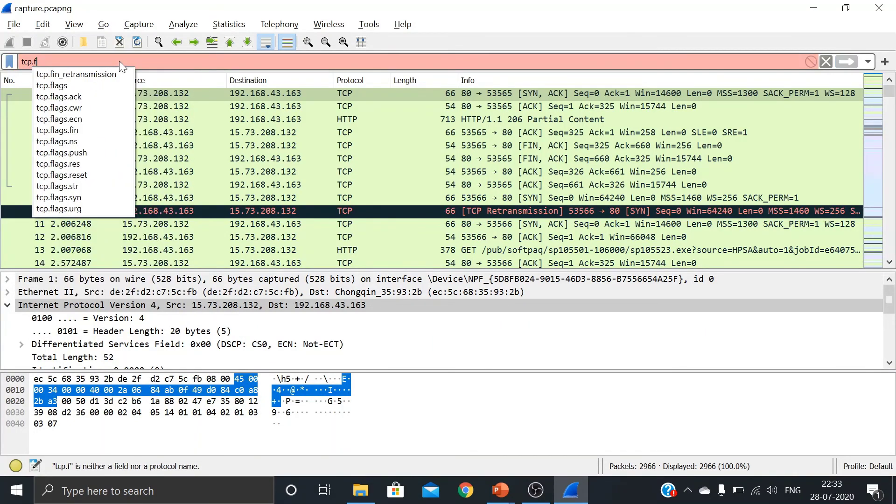
{"action": "type", "text": "lags"}
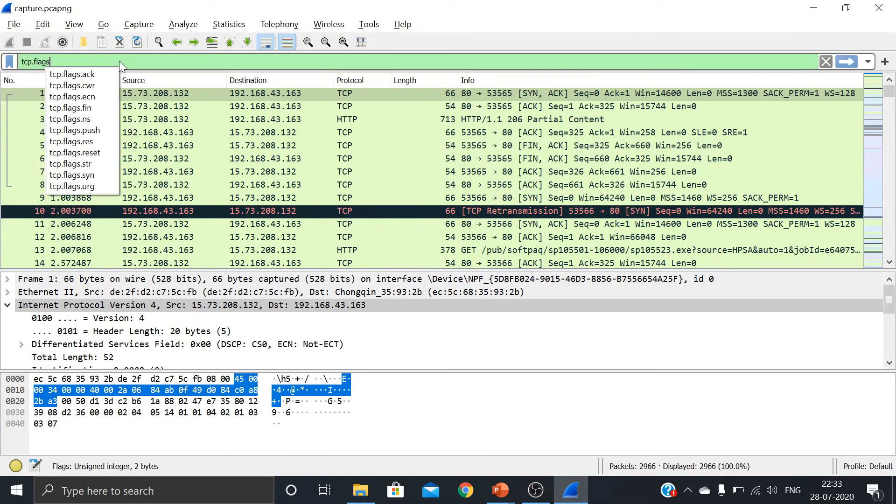
{"action": "type", "text": ".sy"}
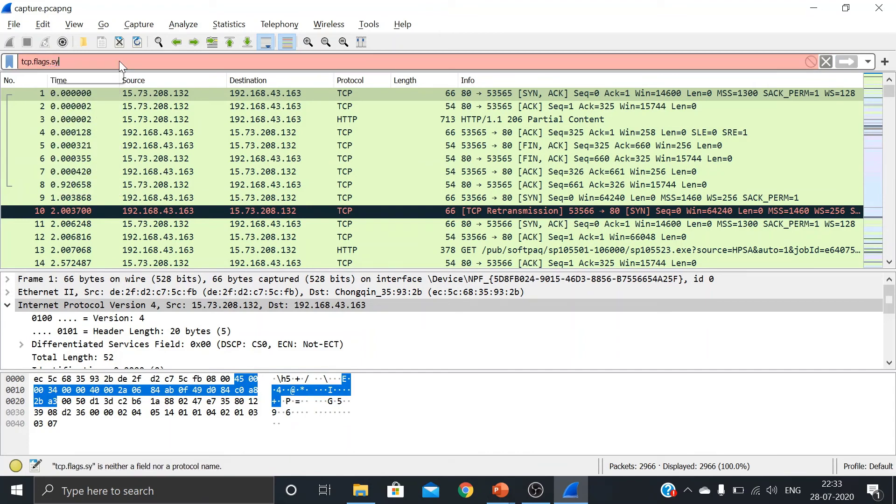
{"action": "type", "text": "n=="}
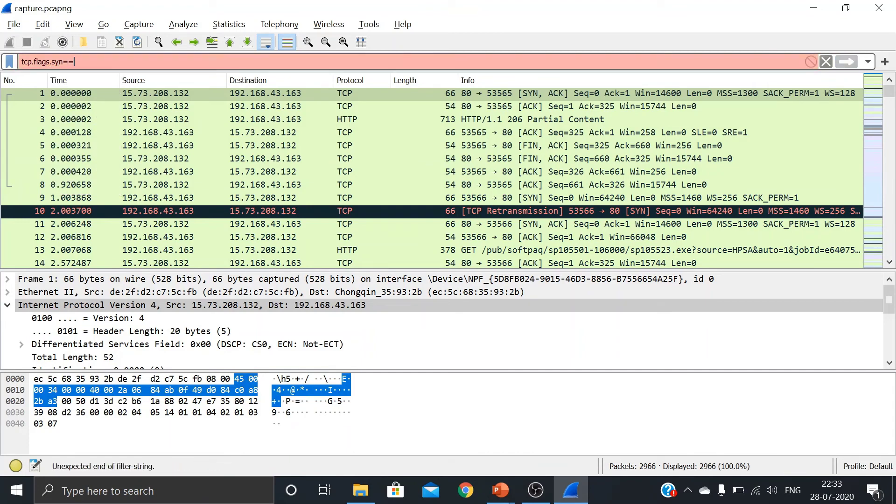
{"action": "type", "text": "1"}
{"action": "key", "text": "Return"}
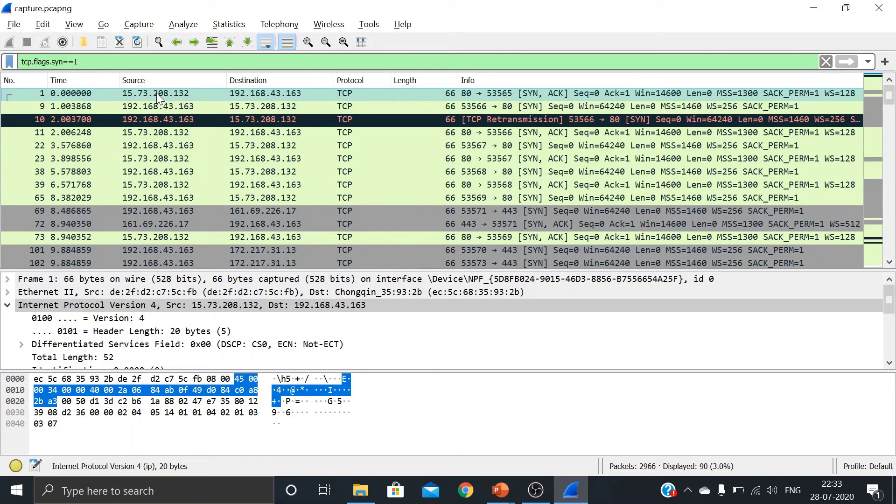
- Replace syn with ack in the display filter so it reads tcp.flags.ack==1, and apply it
{"action": "key", "text": "Left"}
{"action": "key", "text": "Left"}
{"action": "key", "text": "Left"}
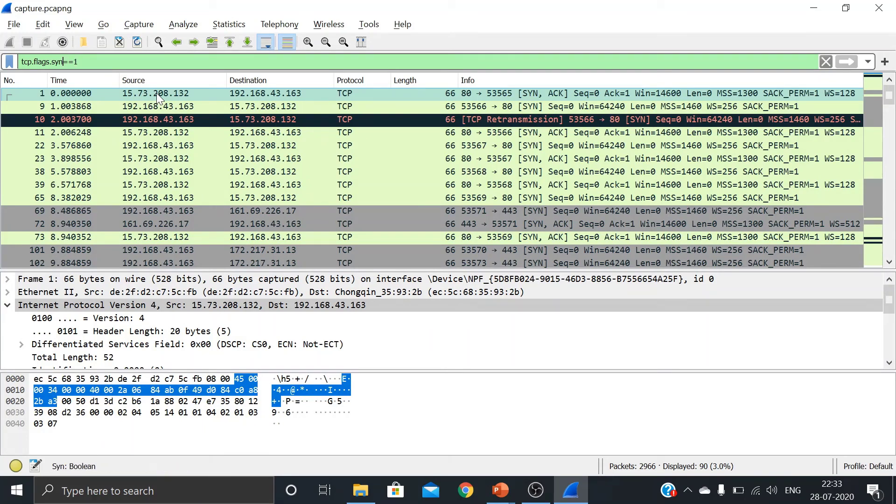
{"action": "key", "text": "BackSpace"}
{"action": "key", "text": "BackSpace"}
{"action": "key", "text": "BackSpace"}
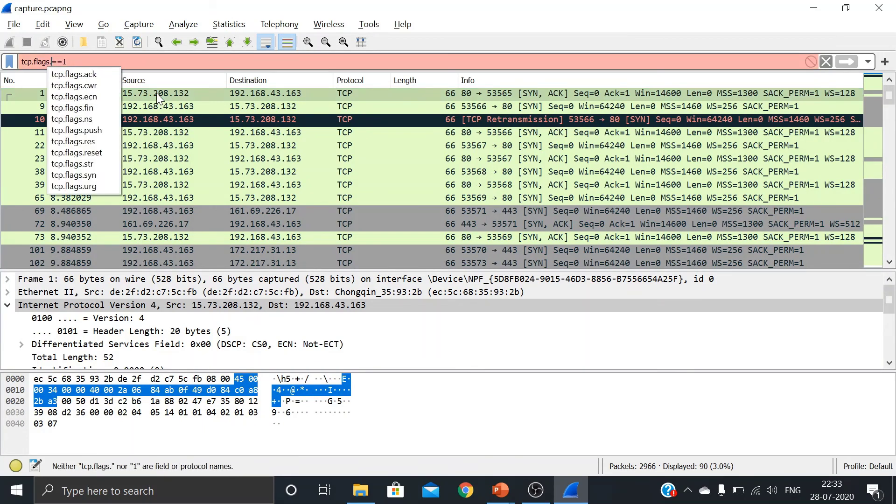
{"action": "type", "text": "ack"}
{"action": "key", "text": "Right"}
{"action": "key", "text": "Right"}
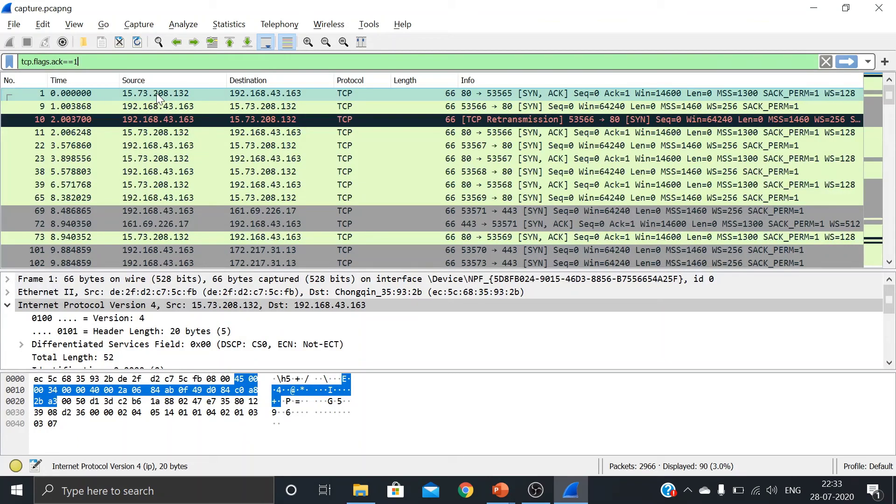
{"action": "key", "text": "Return"}
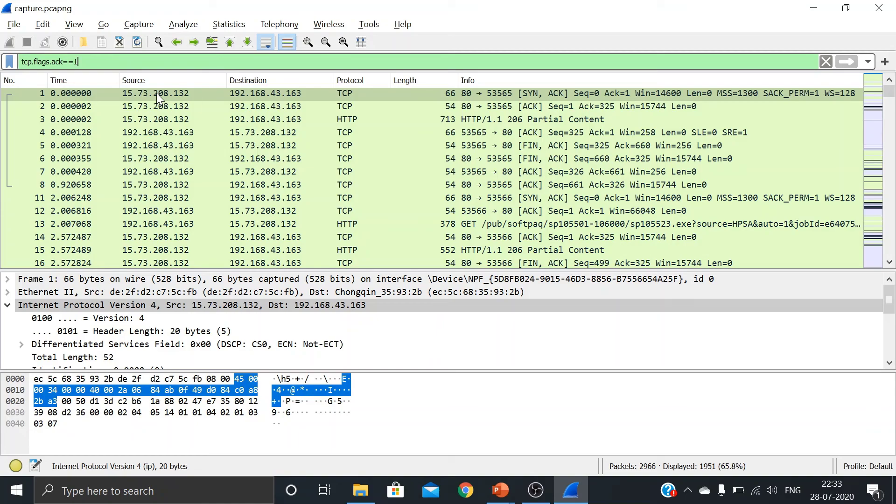
- Reveal the "Filter Broadcast" bullet in the PowerPoint slide show and return to Wireshark
{"action": "key", "text": "alt+Tab"}
{"action": "key", "text": "Right"}
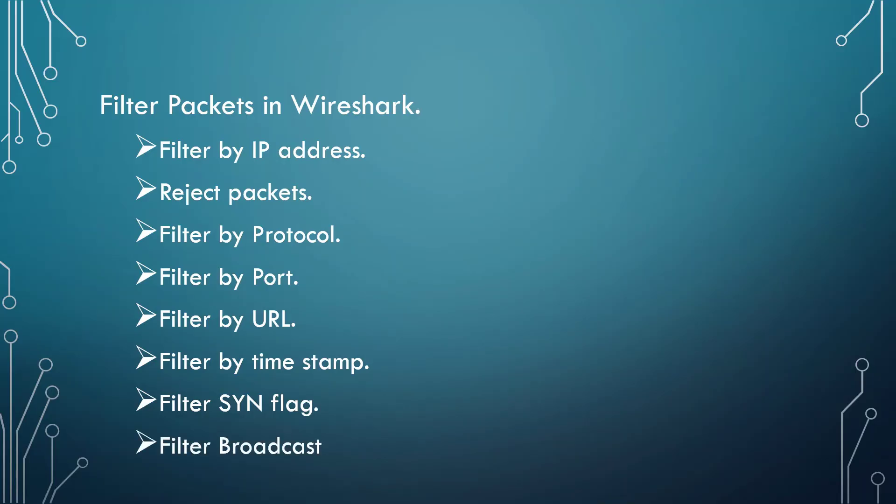
{"action": "key", "text": "alt+Tab"}
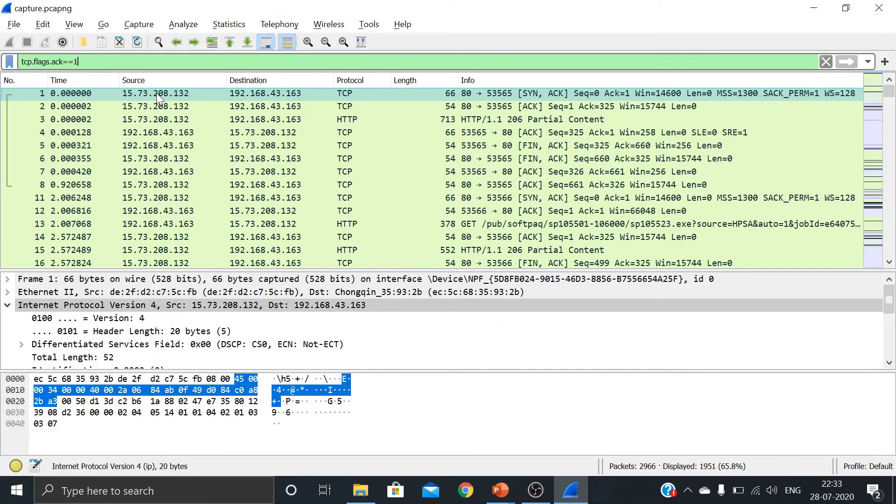
- Delete the whole tcp.flags.ack==1 expression from the display filter
{"action": "key", "text": "BackSpace"}
{"action": "key", "text": "BackSpace"}
{"action": "key", "text": "BackSpace"}
{"action": "key", "text": "BackSpace"}
{"action": "key", "text": "BackSpace"}
{"action": "key", "text": "BackSpace"}
{"action": "key", "text": "BackSpace"}
{"action": "key", "text": "BackSpace"}
{"action": "key", "text": "BackSpace"}
{"action": "key", "text": "BackSpace"}
{"action": "key", "text": "BackSpace"}
{"action": "key", "text": "BackSpace"}
{"action": "key", "text": "BackSpace"}
{"action": "key", "text": "BackSpace"}
{"action": "key", "text": "BackSpace"}
{"action": "key", "text": "BackSpace"}
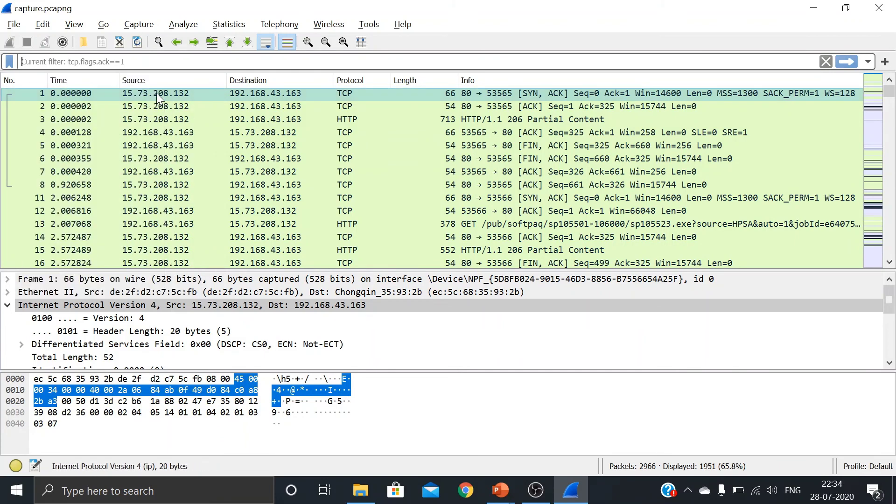
- Enter the display filter eth.dst==ff:ff:ff:ff:ff:ff and apply it to show only broadcast packets
{"action": "type", "text": "eth"}
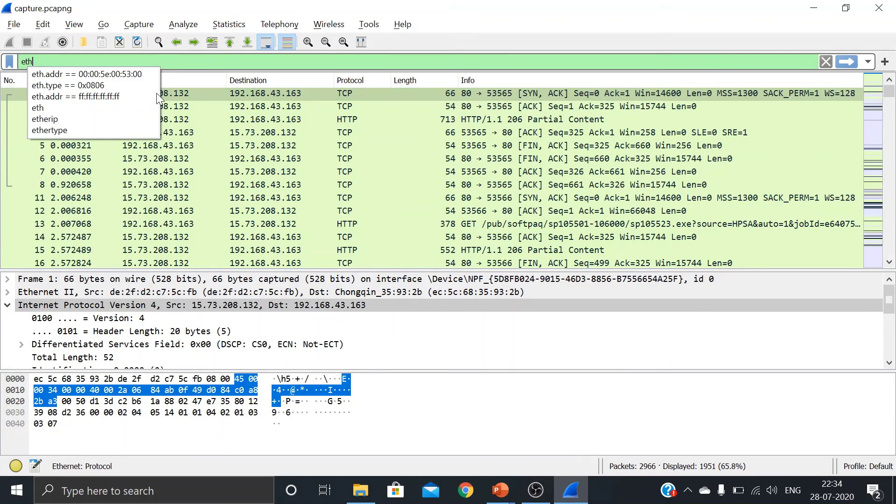
{"action": "type", "text": ".dst"}
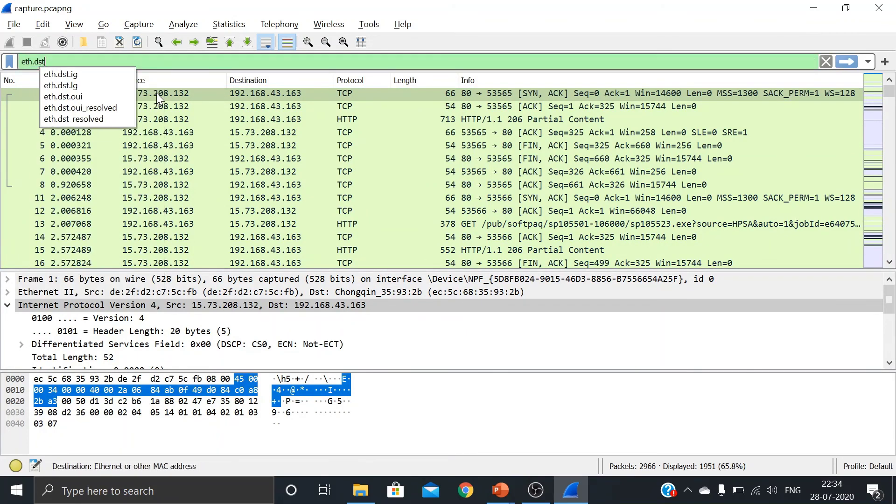
{"action": "type", "text": "=="}
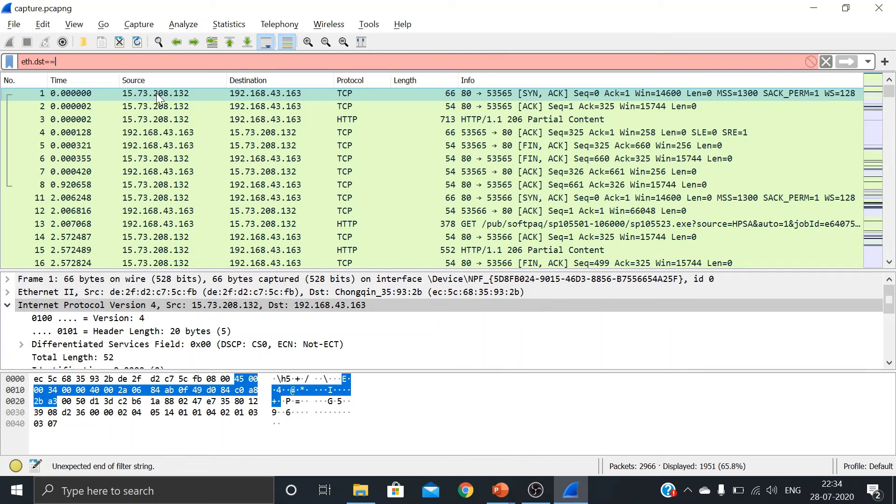
{"action": "type", "text": "ff:ff"}
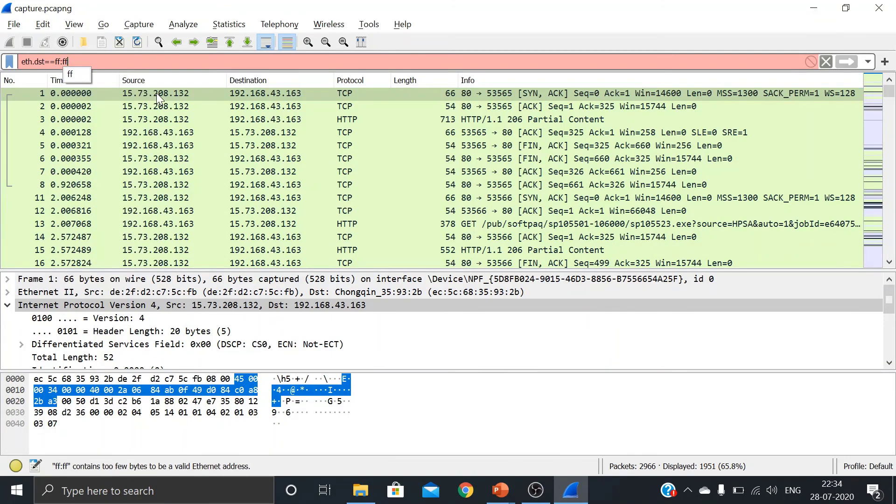
{"action": "type", "text": ":ff:"}
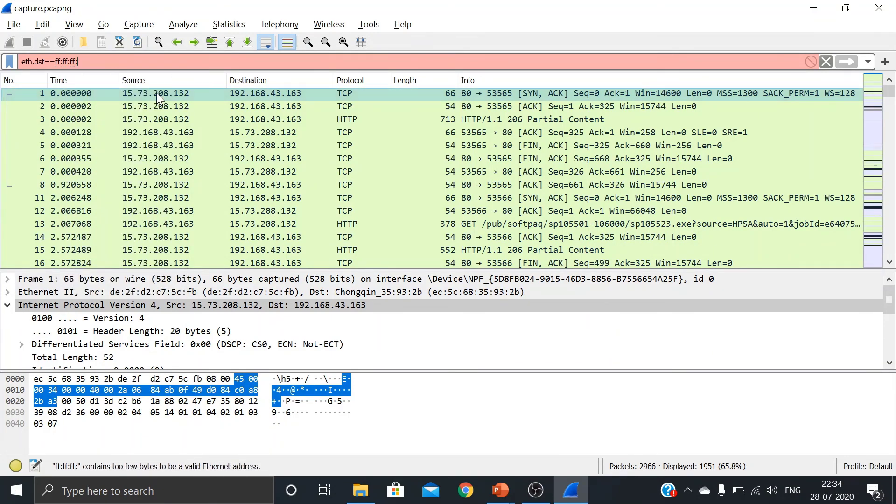
{"action": "type", "text": "ff:f"}
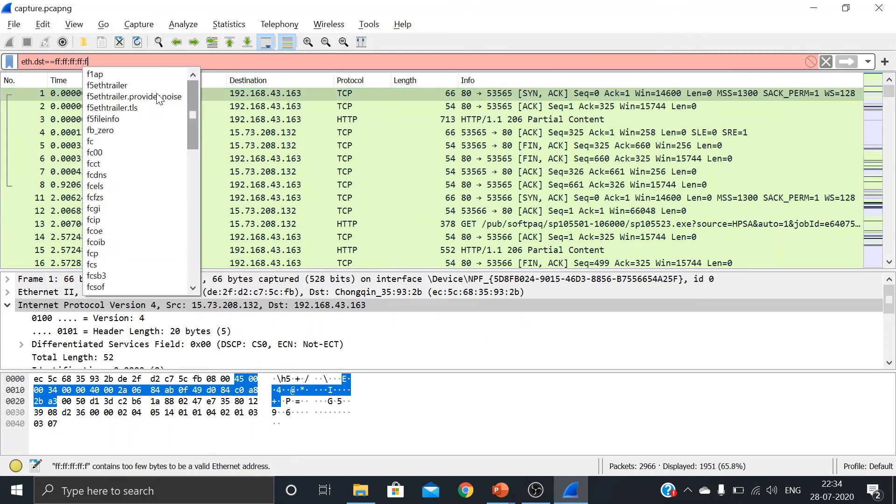
{"action": "type", "text": "f:ff:ff"}
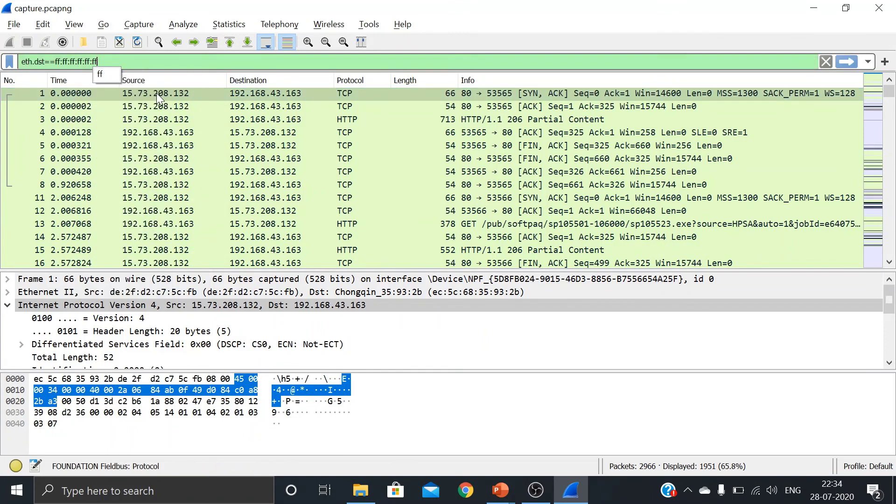
{"action": "key", "text": "Return"}
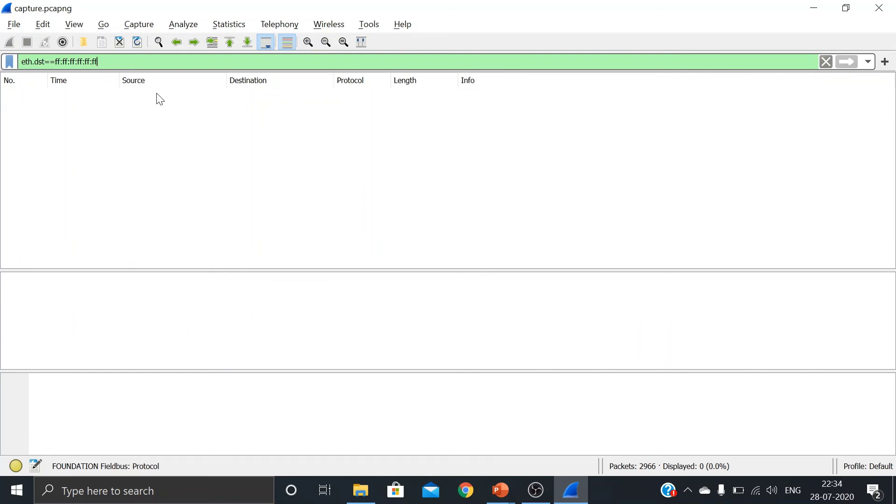
- Delete the whole eth.dst broadcast expression from the display filter
{"action": "key", "text": "BackSpace"}
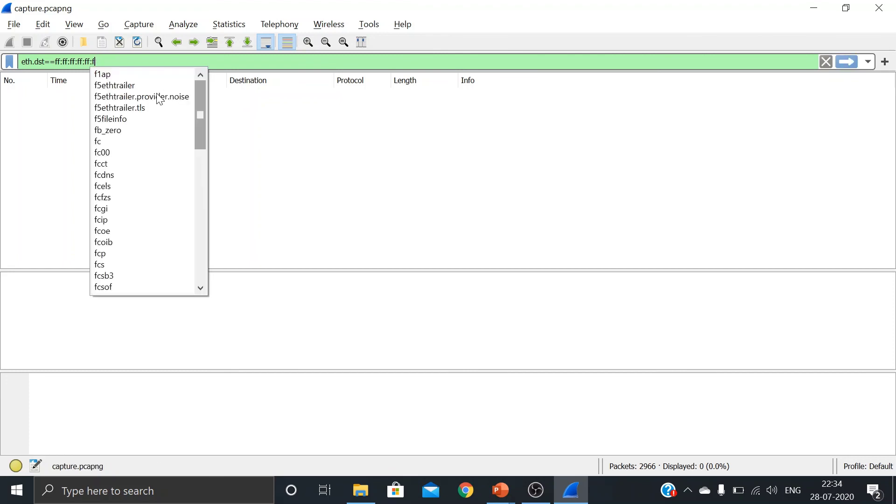
{"action": "key", "text": "BackSpace"}
{"action": "key", "text": "BackSpace"}
{"action": "key", "text": "BackSpace"}
{"action": "key", "text": "BackSpace"}
{"action": "key", "text": "BackSpace"}
{"action": "key", "text": "BackSpace"}
{"action": "key", "text": "BackSpace"}
{"action": "key", "text": "BackSpace"}
{"action": "key", "text": "BackSpace"}
{"action": "key", "text": "BackSpace"}
{"action": "key", "text": "BackSpace"}
{"action": "key", "text": "BackSpace"}
{"action": "key", "text": "BackSpace"}
{"action": "key", "text": "BackSpace"}
{"action": "key", "text": "BackSpace"}
{"action": "key", "text": "BackSpace"}
{"action": "key", "text": "BackSpace"}
{"action": "key", "text": "BackSpace"}
{"action": "key", "text": "BackSpace"}
{"action": "key", "text": "BackSpace"}
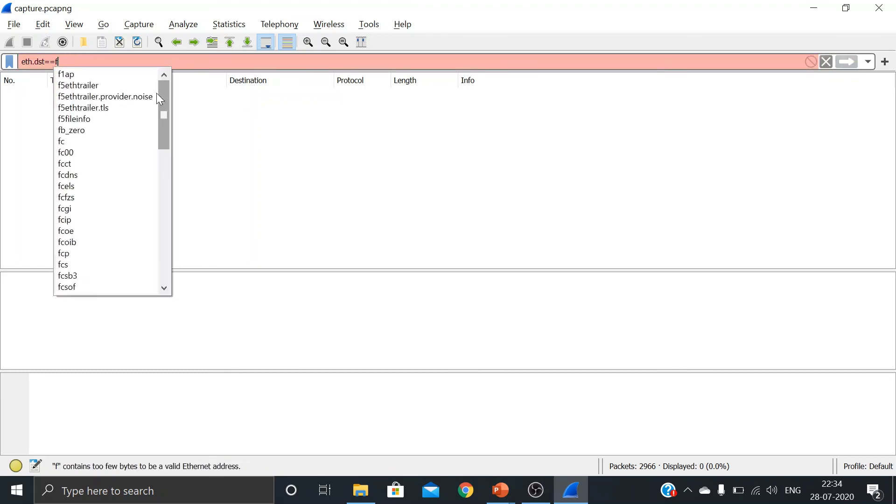
{"action": "key", "text": "BackSpace"}
{"action": "key", "text": "BackSpace"}
{"action": "key", "text": "BackSpace"}
{"action": "key", "text": "BackSpace"}
{"action": "key", "text": "BackSpace"}
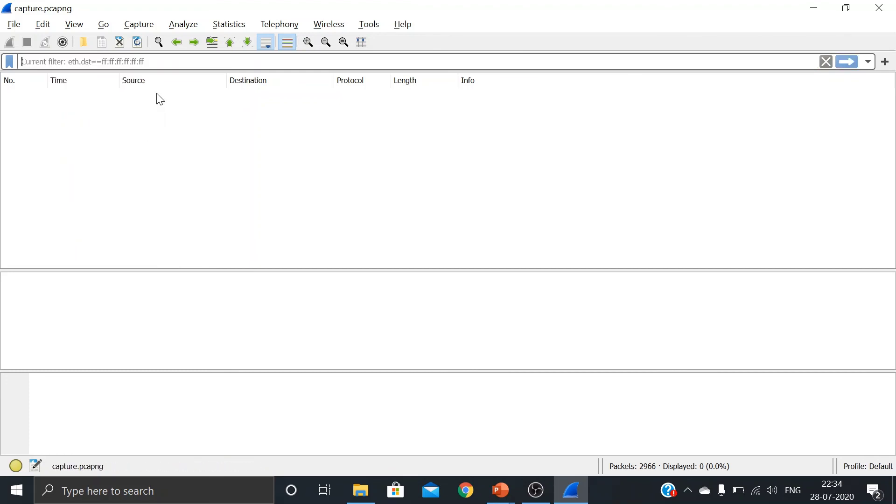